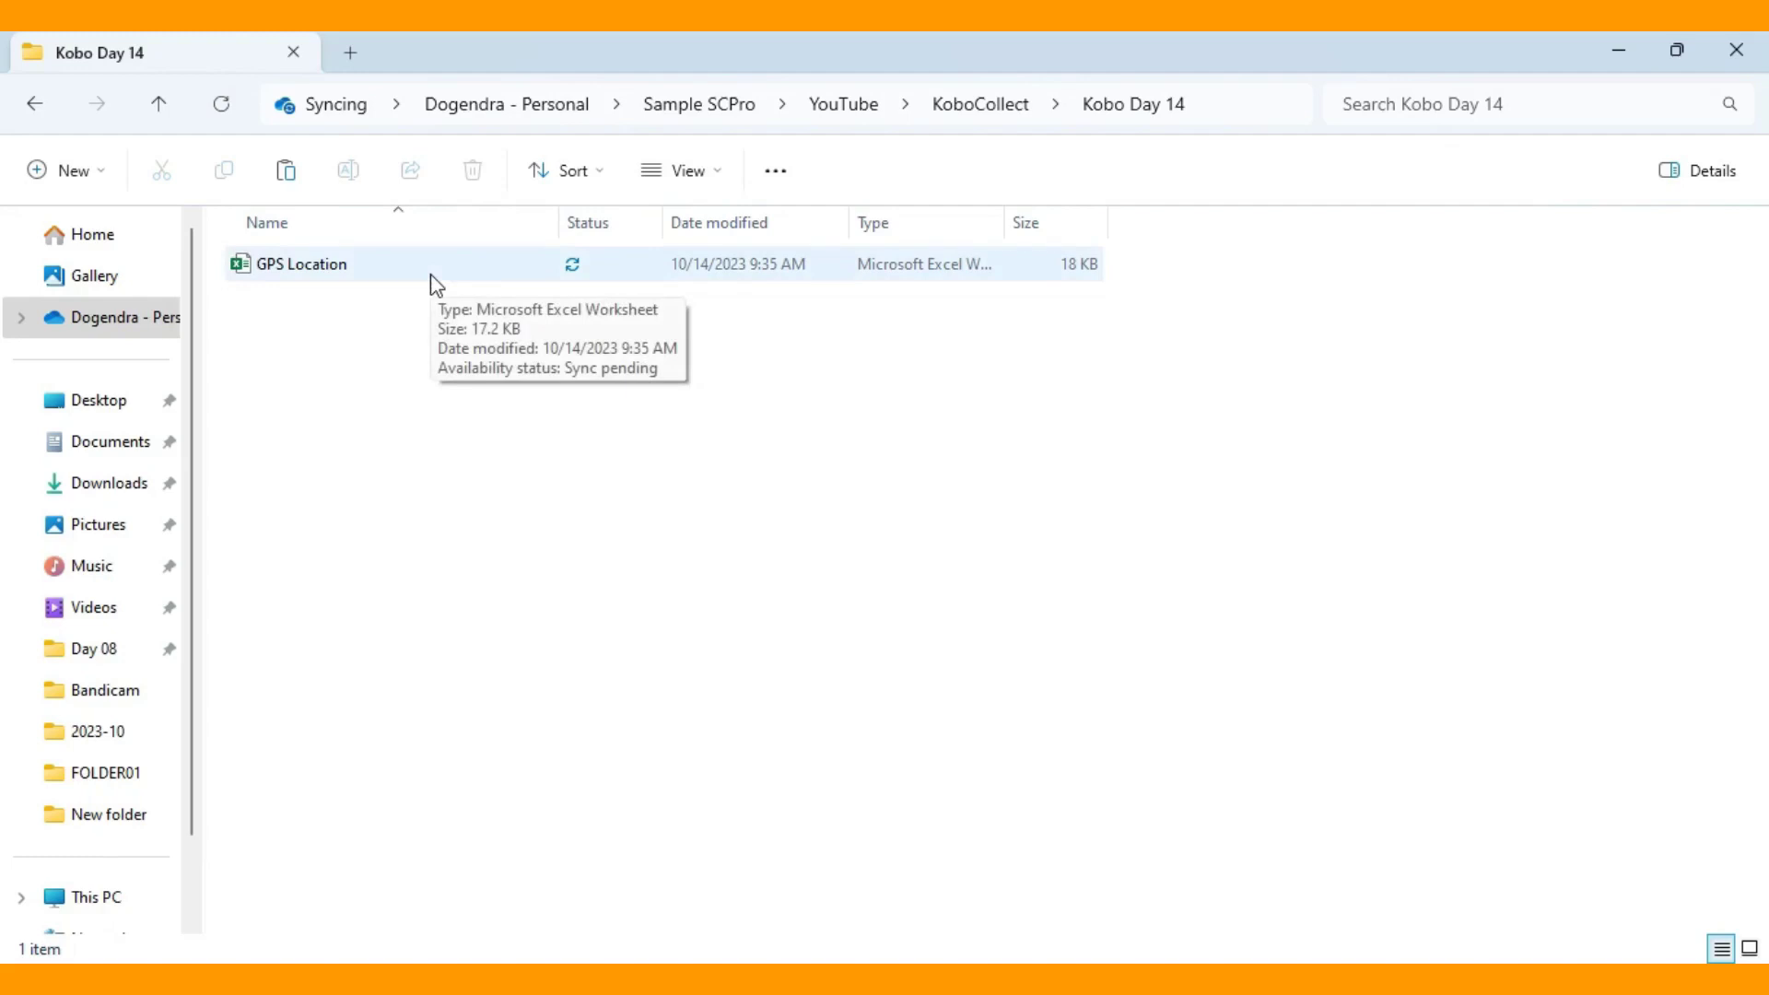
Open the GPS Location workbook in Excel and select survey cell A4, below question Q2.
double_click(429, 275)
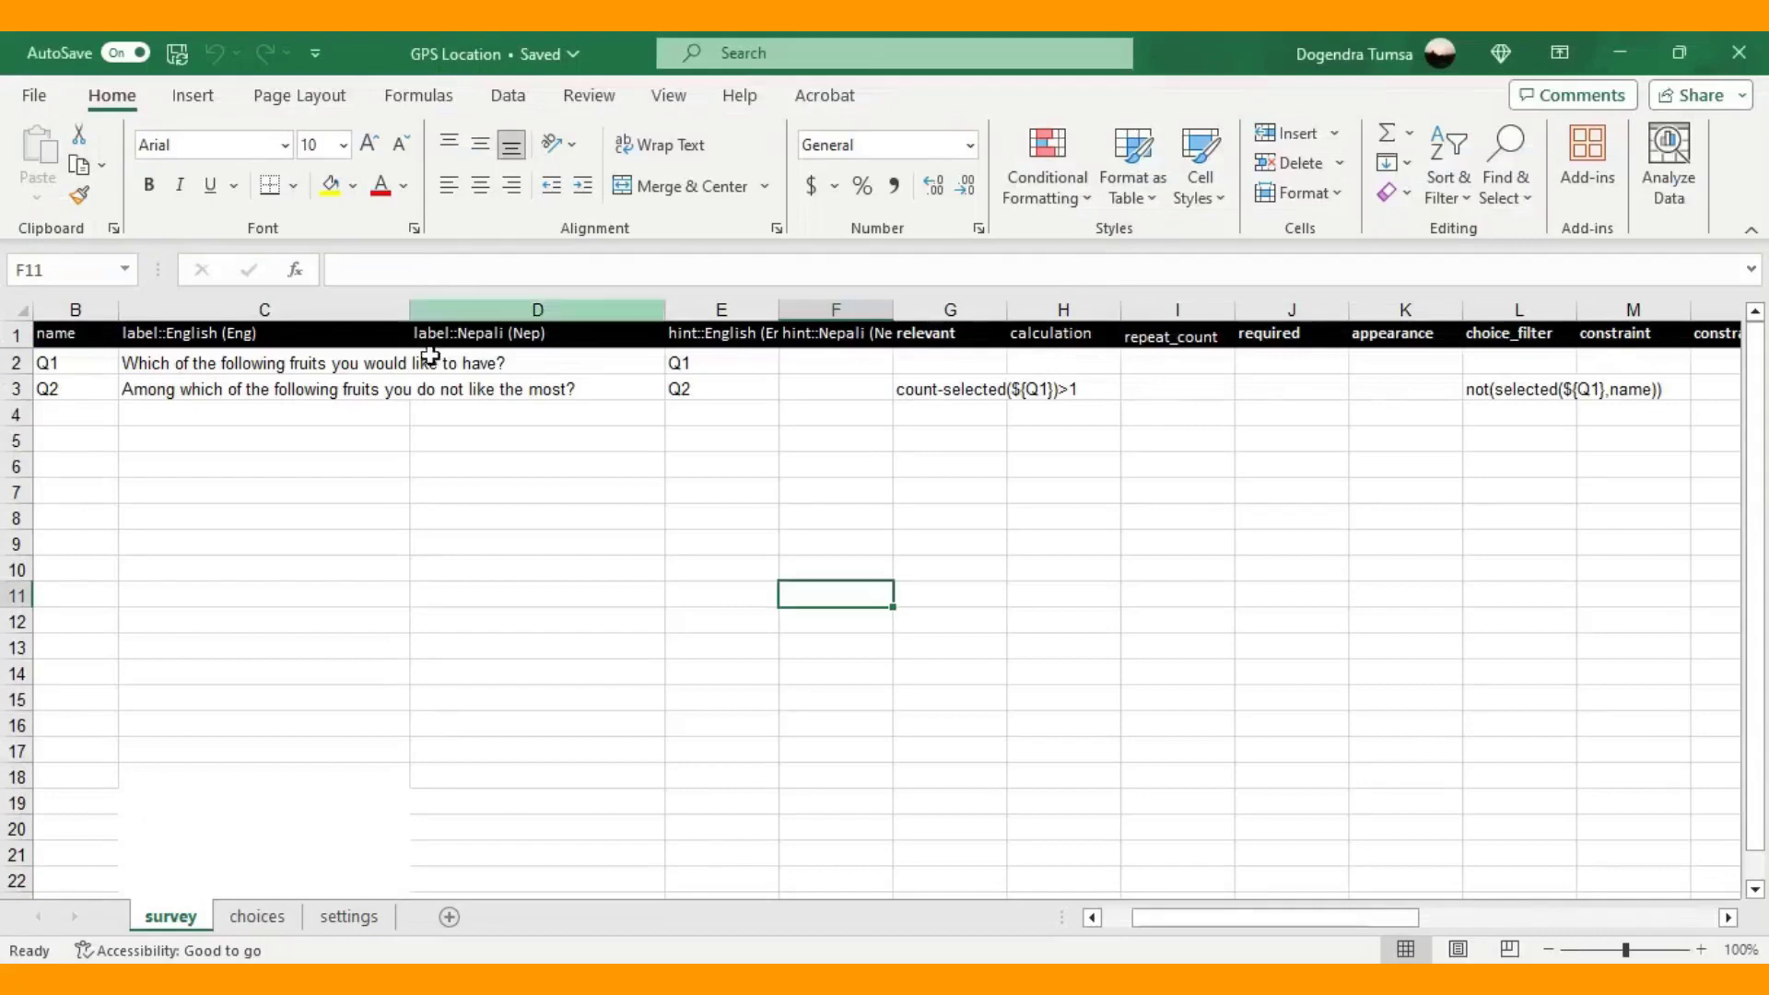
key("ctrl+Home")
left_click(254, 468)
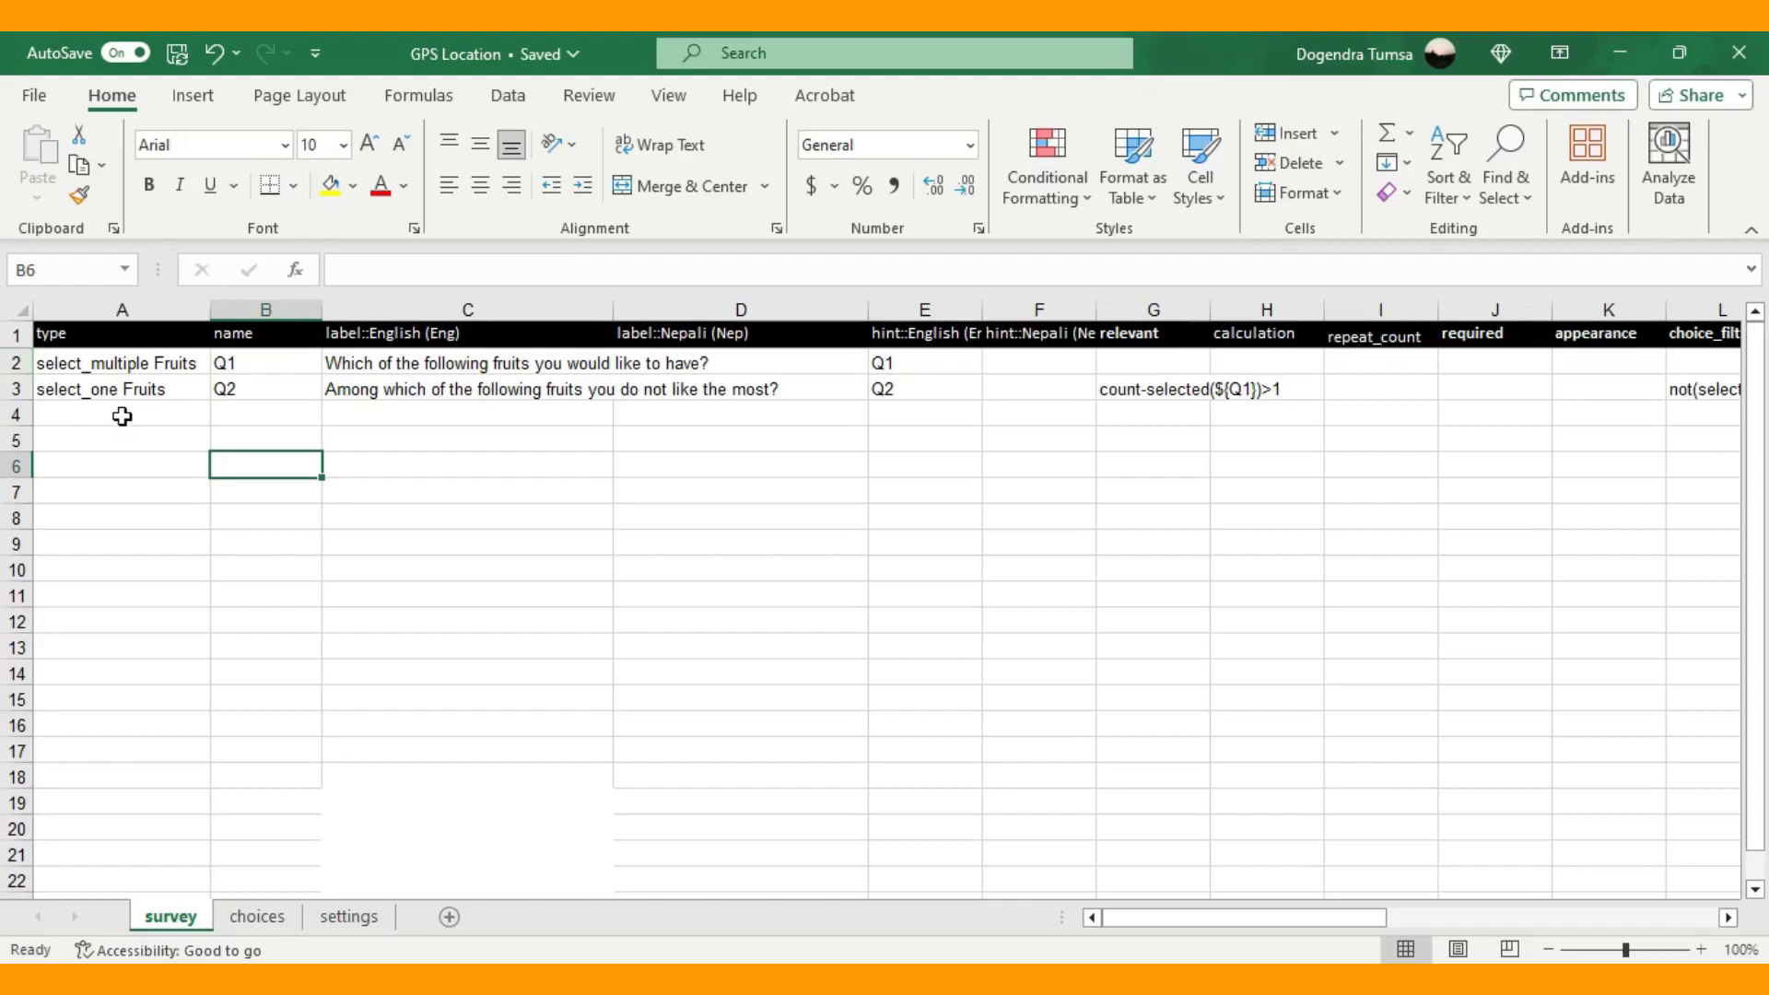
left_click(122, 416)
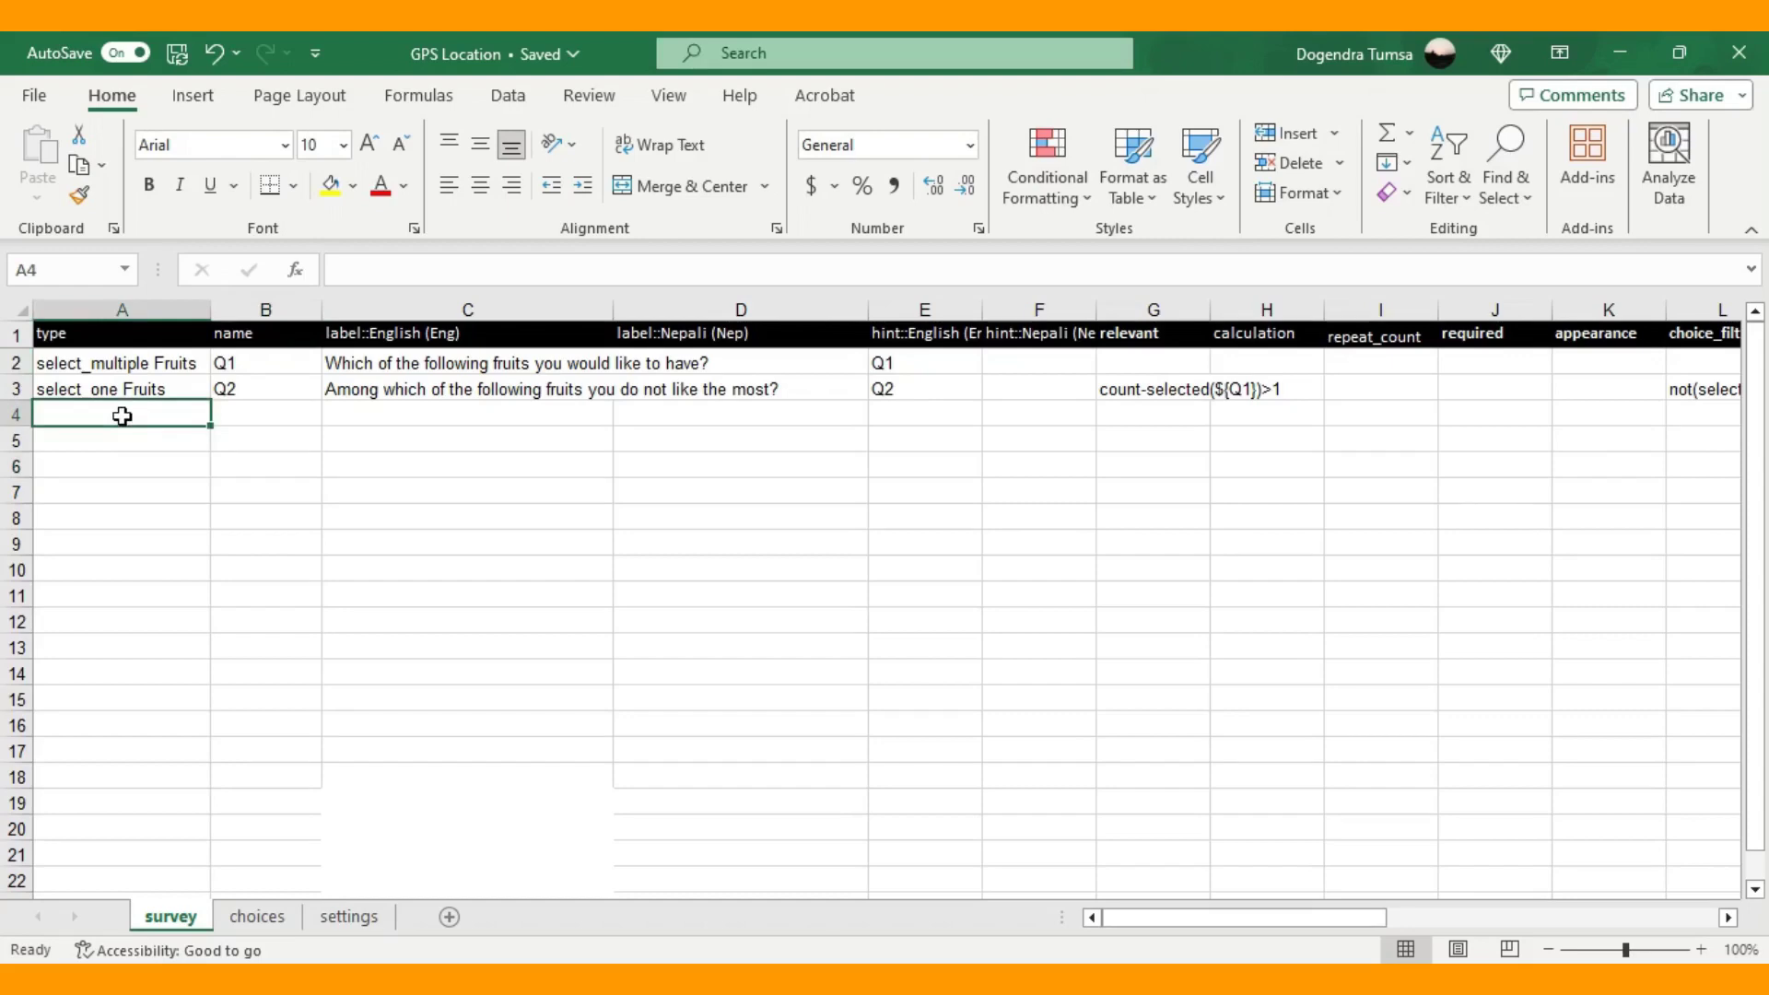
Enter type start-geopoint and name LocationGPS in survey row 4.
type("sta")
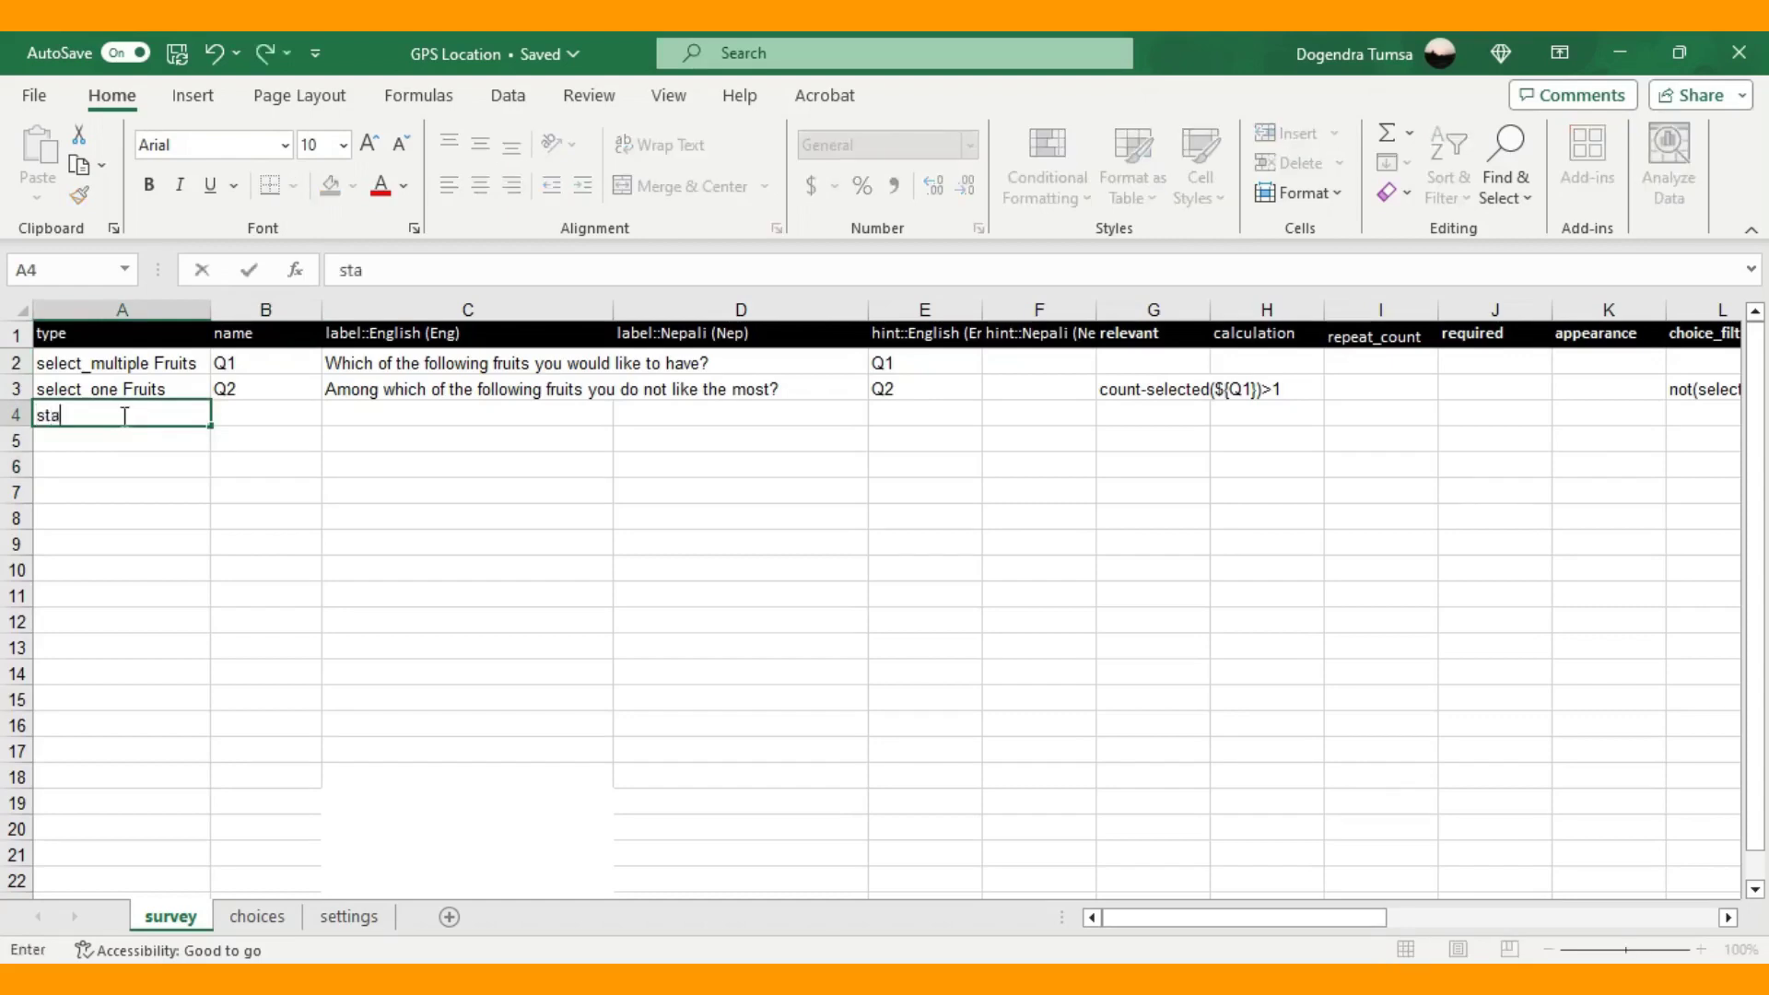
type("rt-geopi")
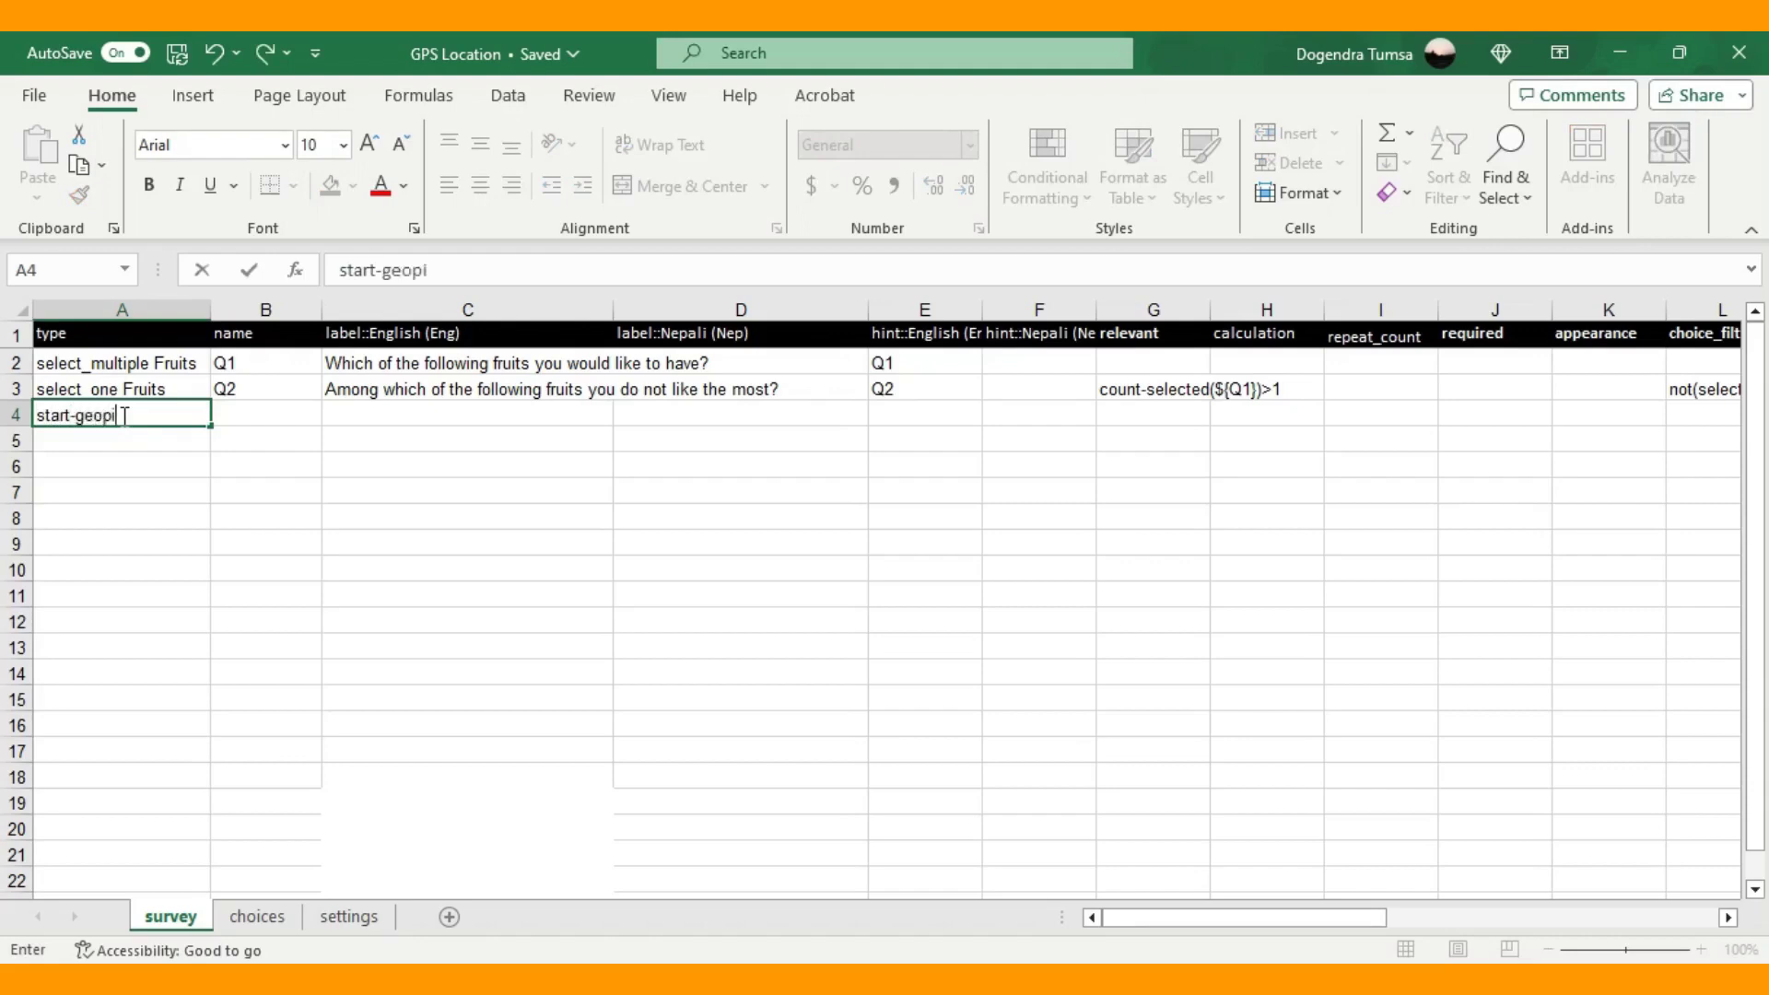
key("BackSpace")
type("oint")
key("Tab")
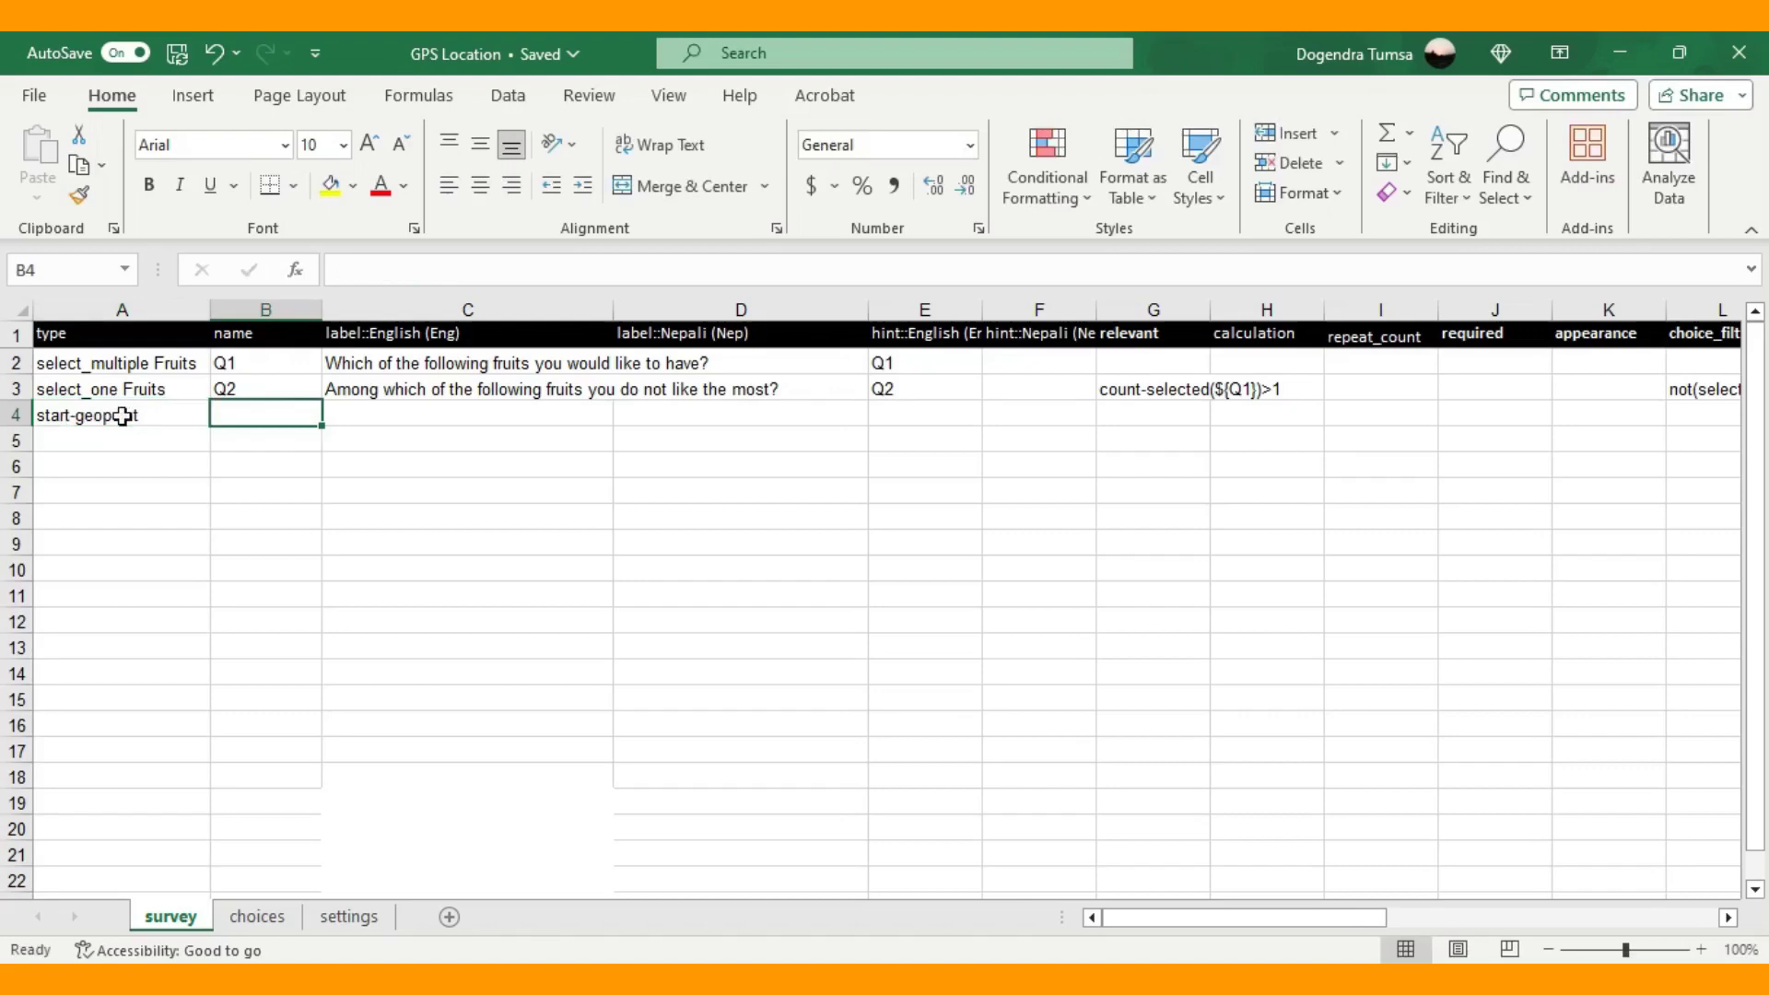
type("LO")
key("BackSpace")
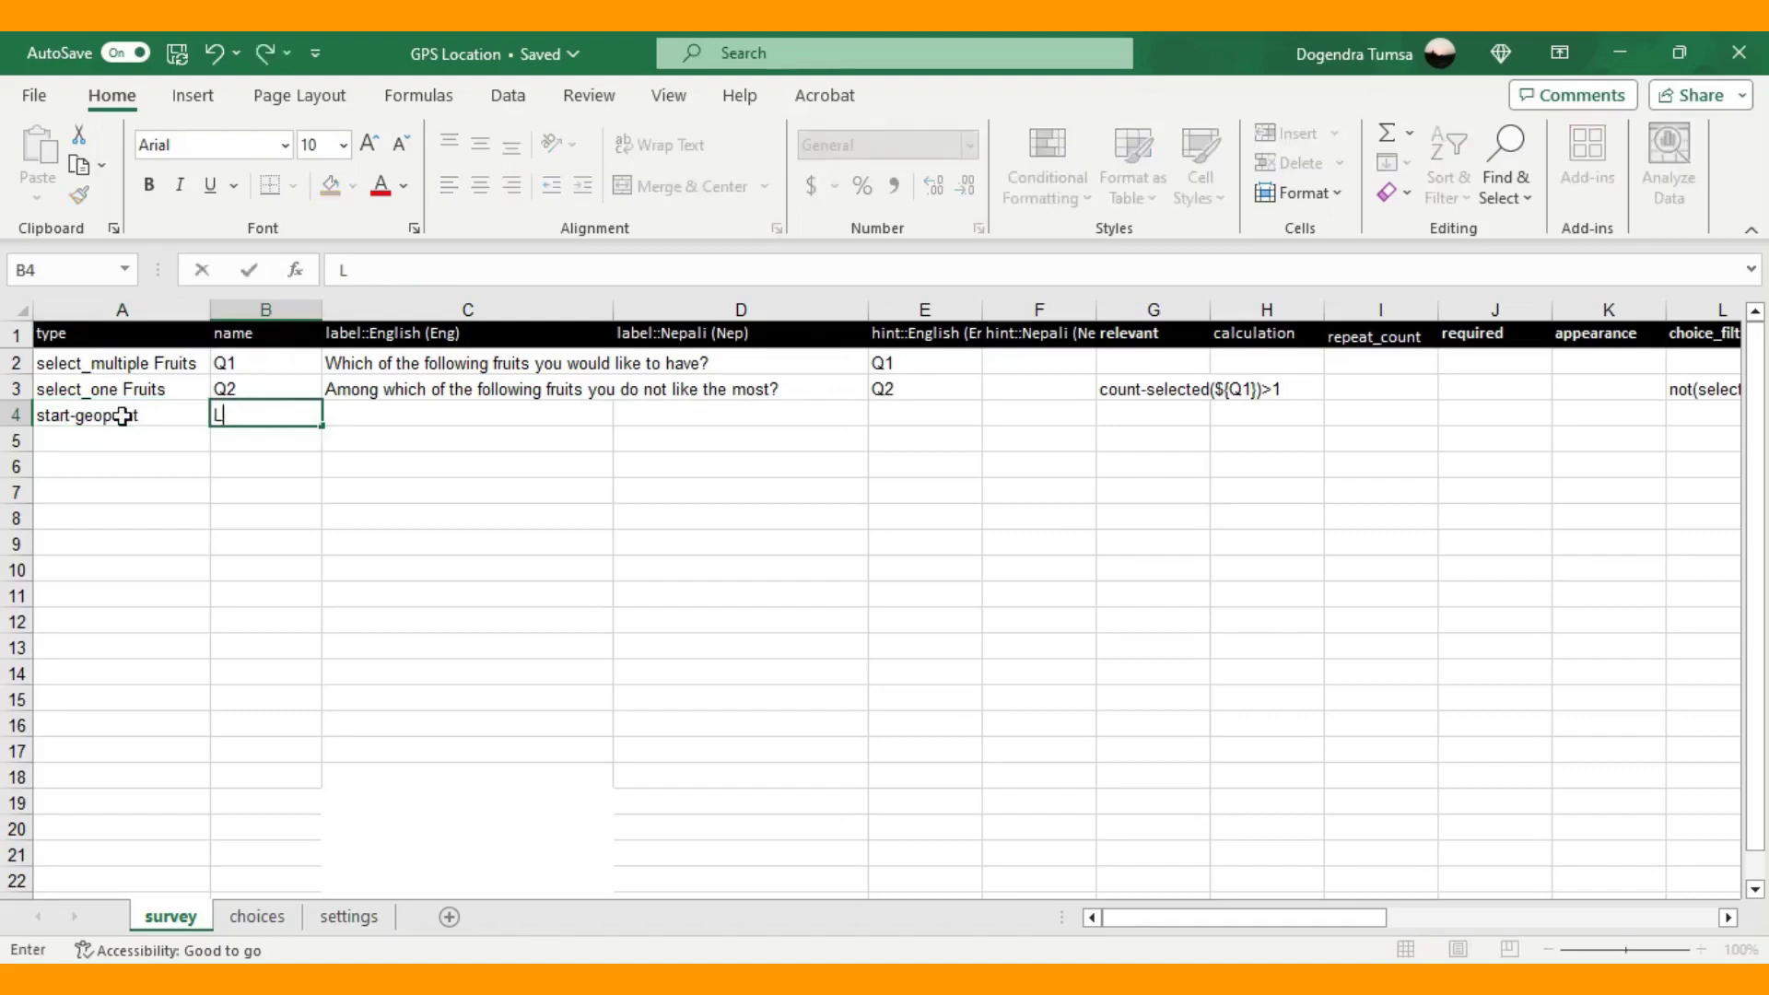
type("ocationGPS")
key("BackSpace")
key("BackSpace")
type("P")
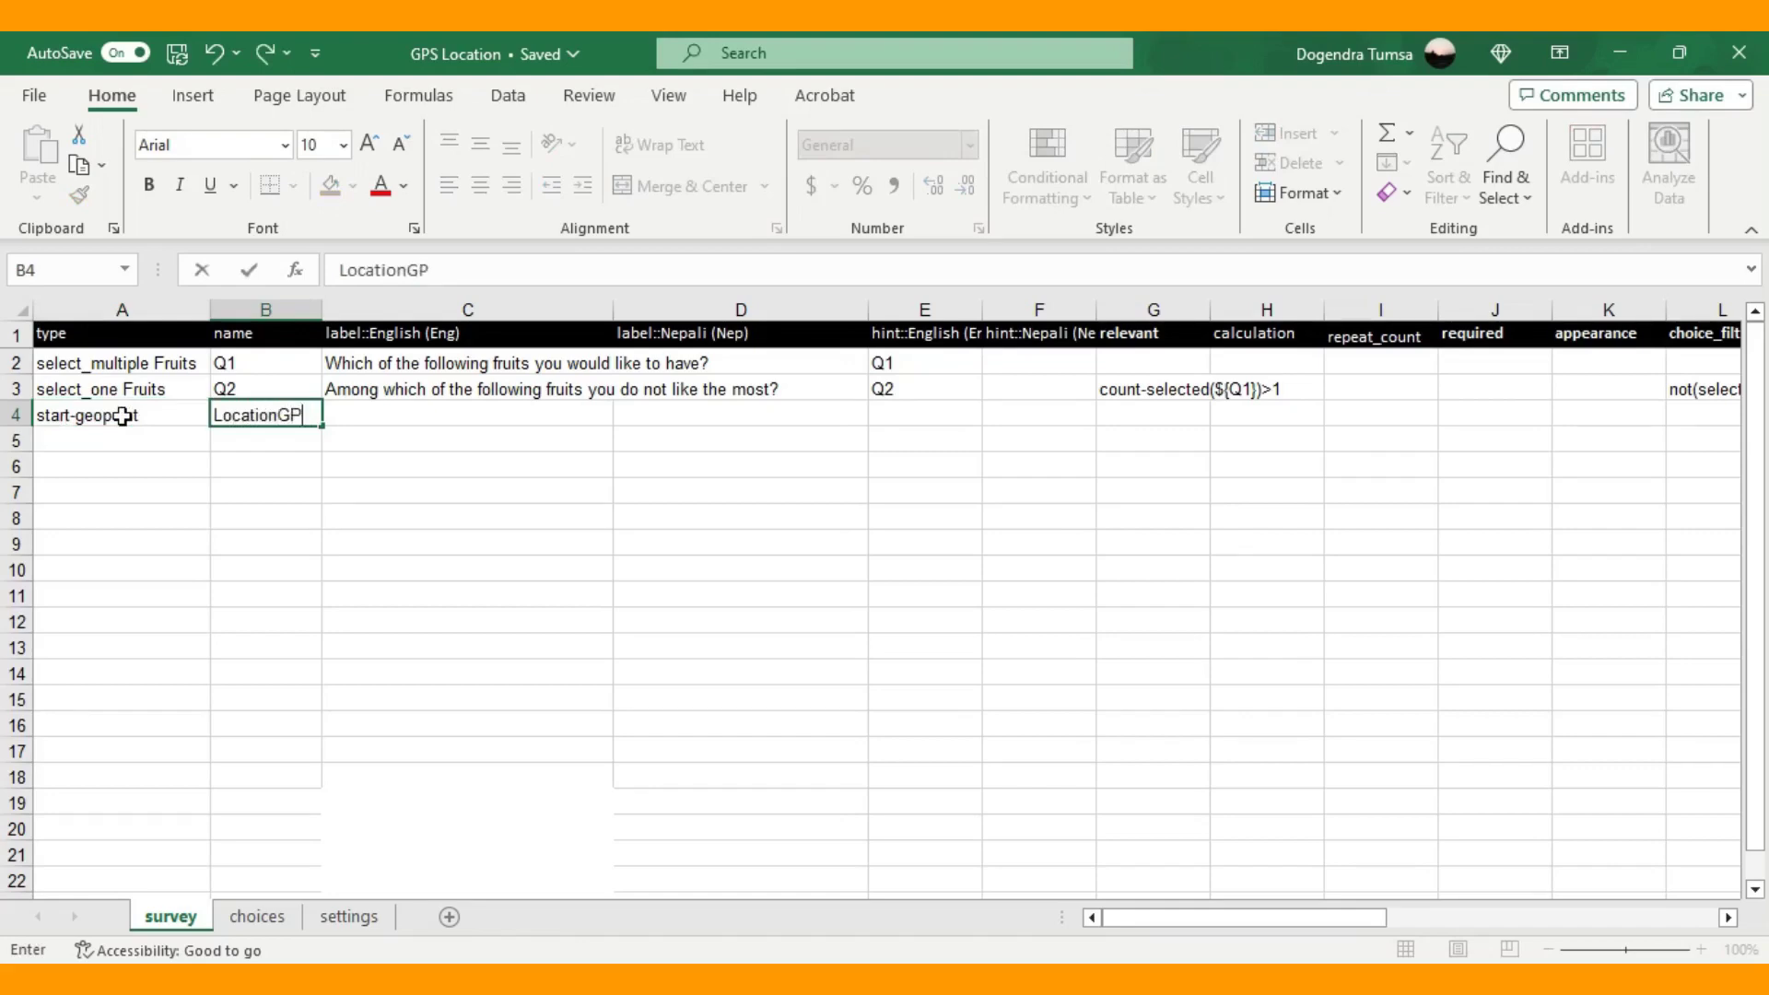
type("S")
left_click(16, 415)
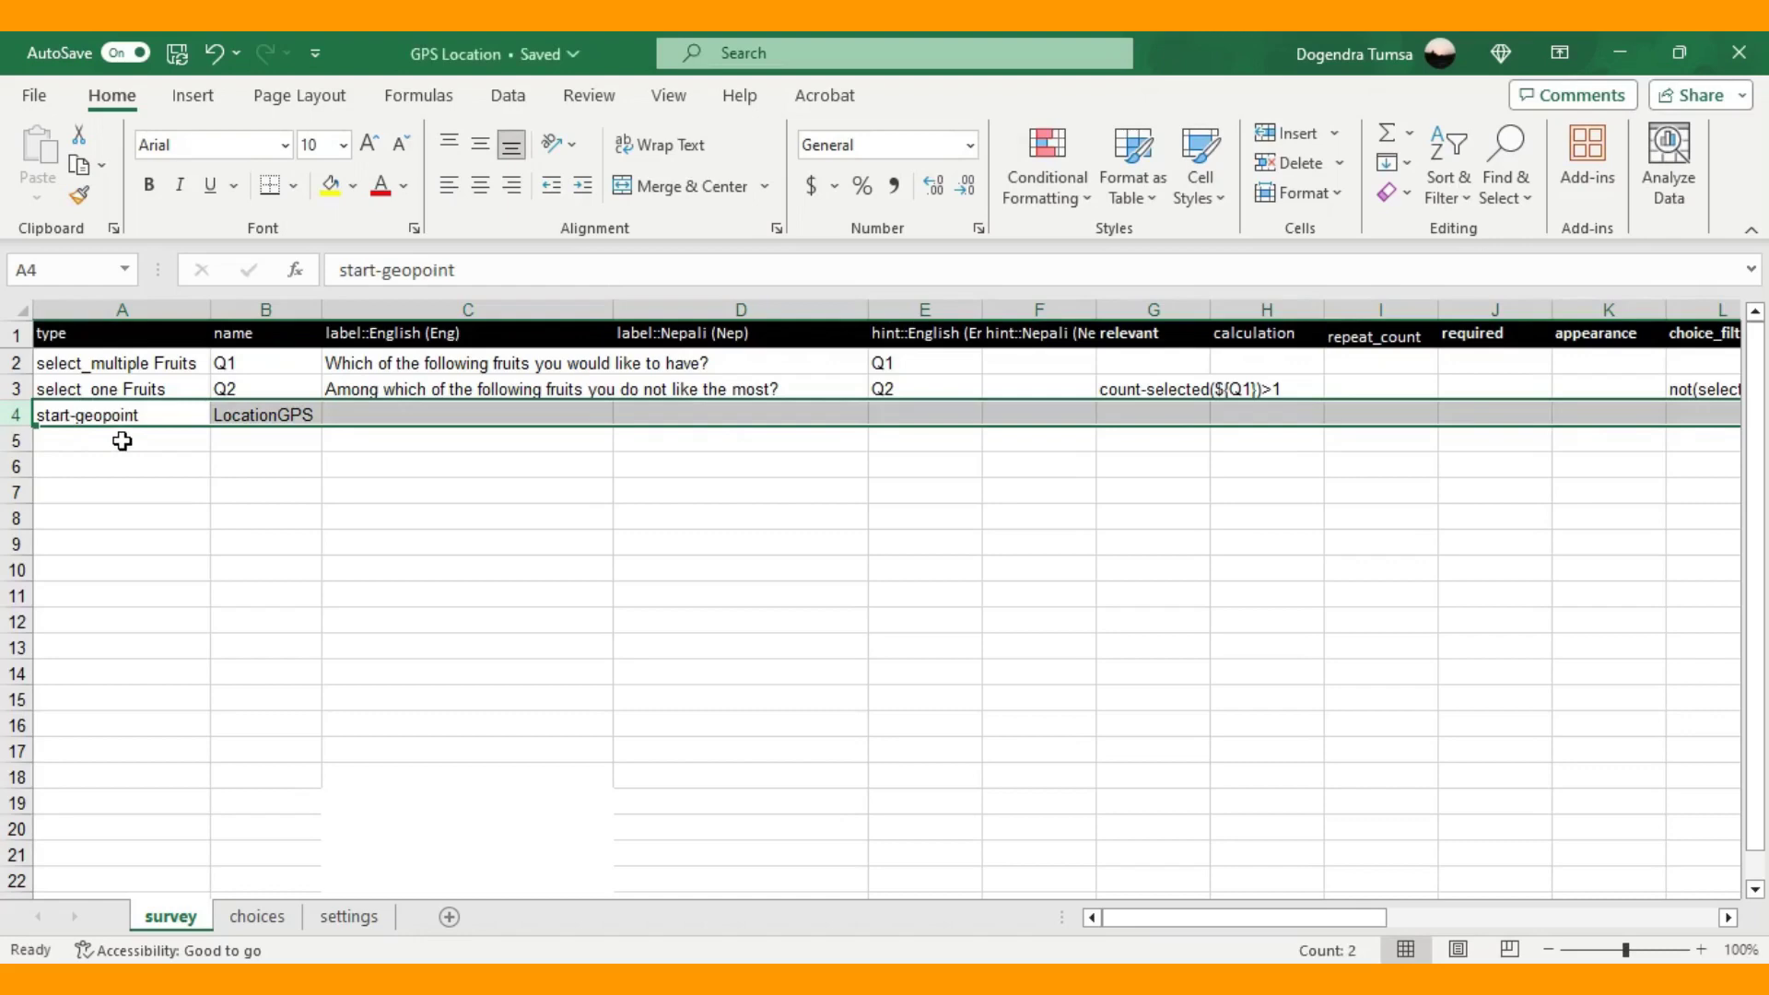
left_click(121, 441)
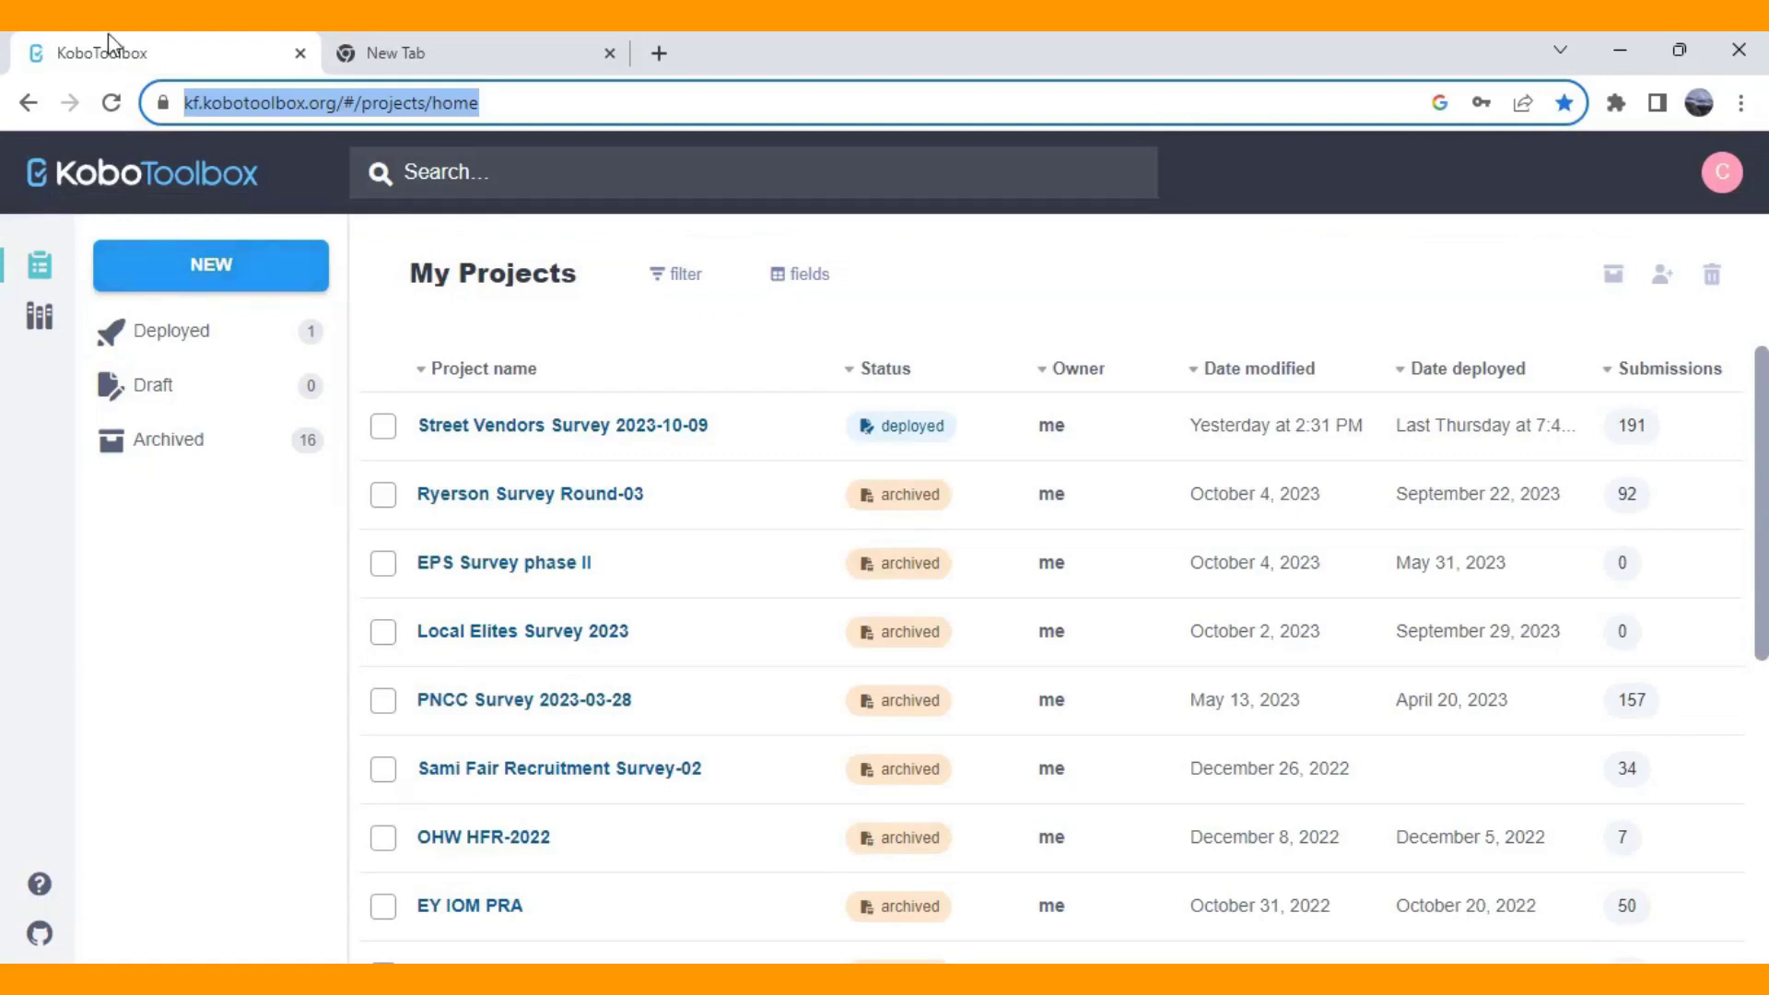
Start a new KoboToolbox project by uploading the GPS Location XLSForm file.
left_click(209, 277)
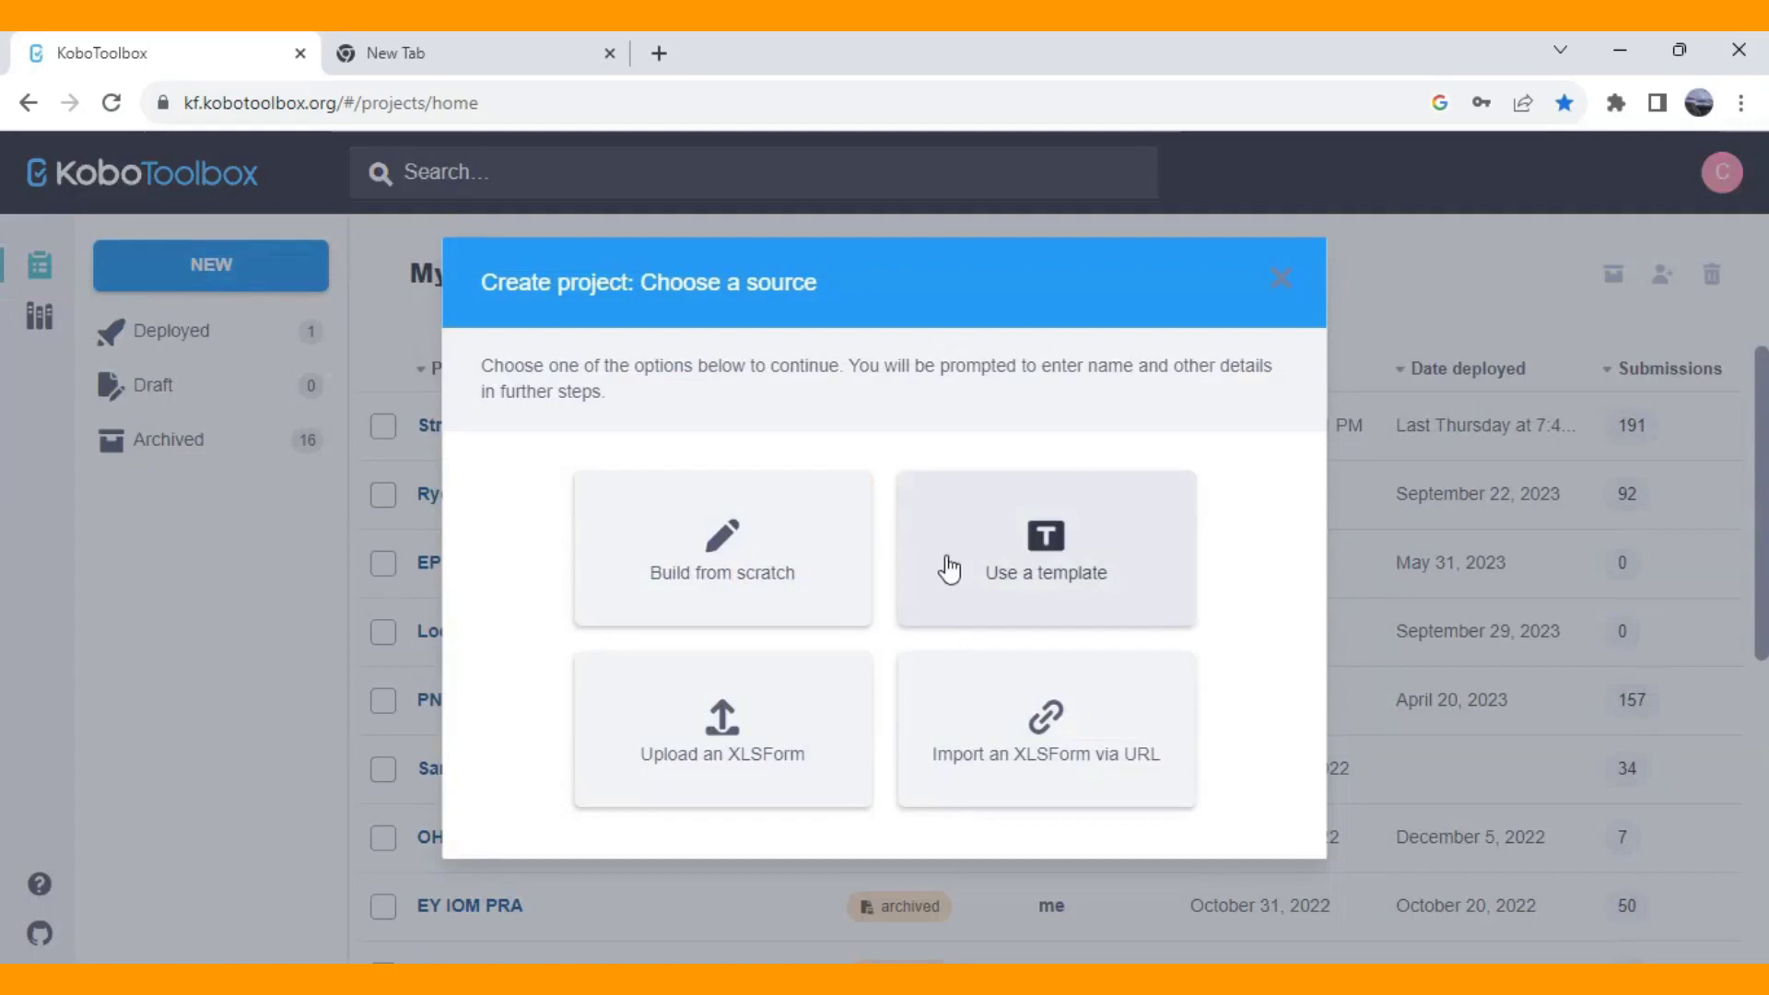
left_click(803, 749)
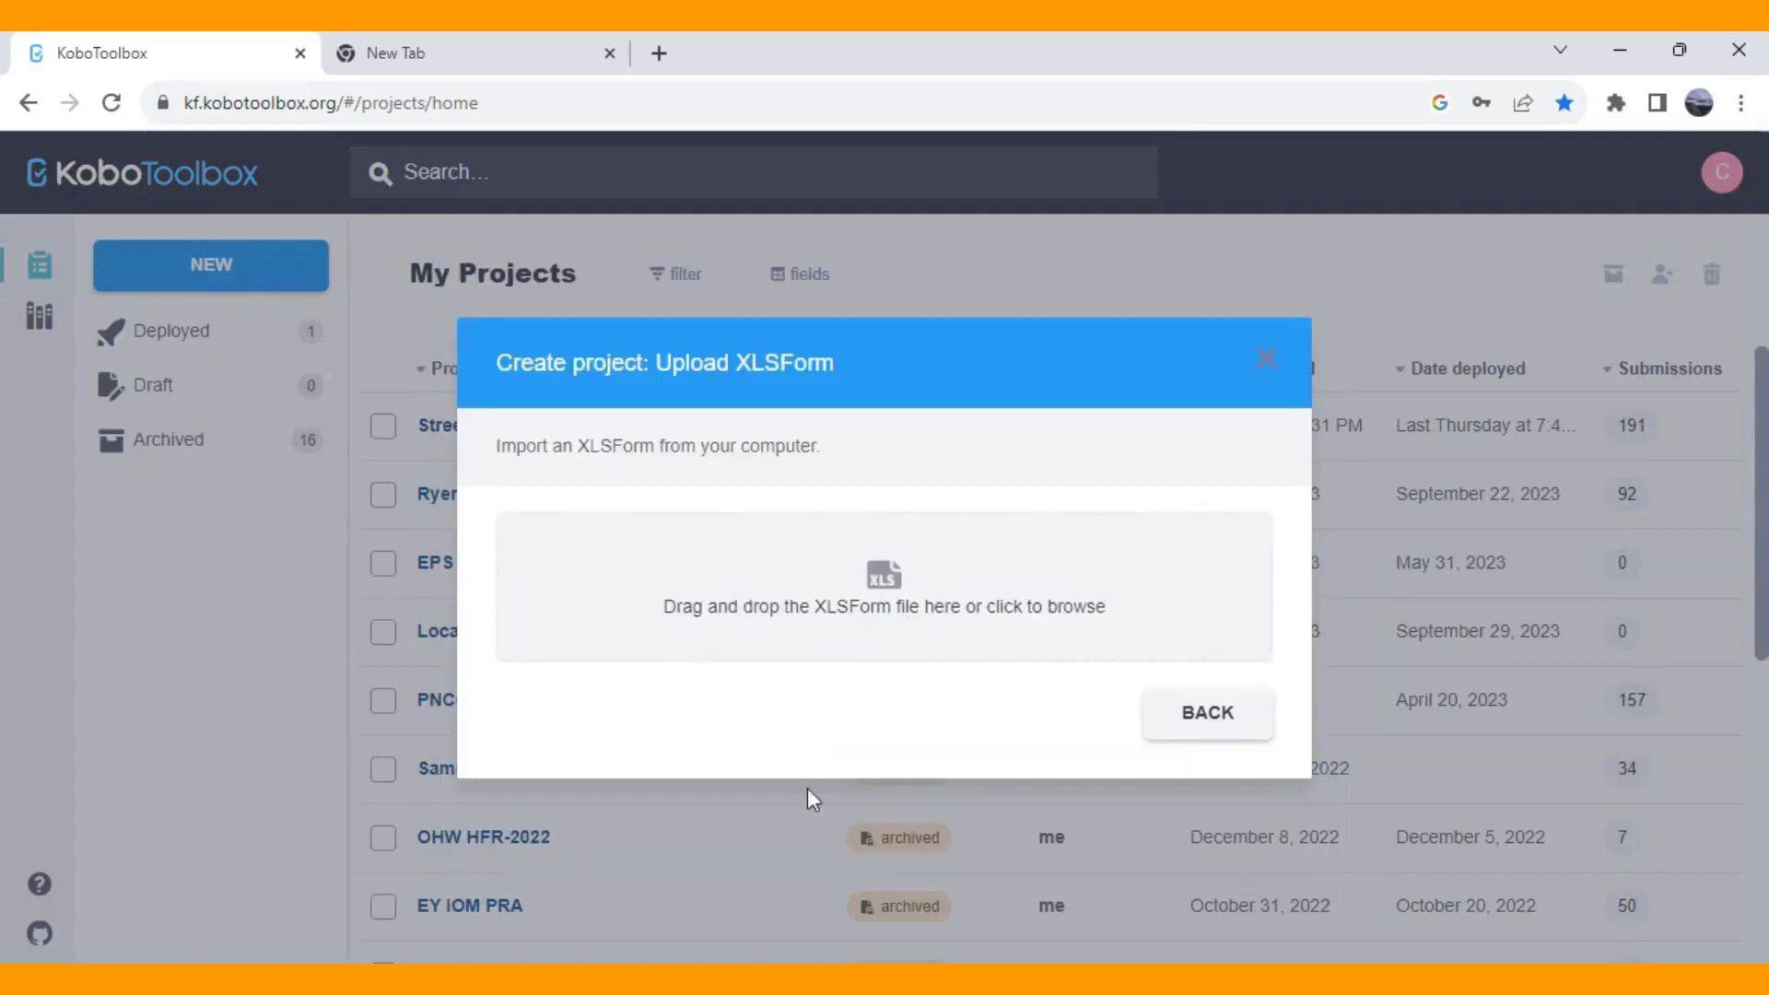
key("alt+Tab")
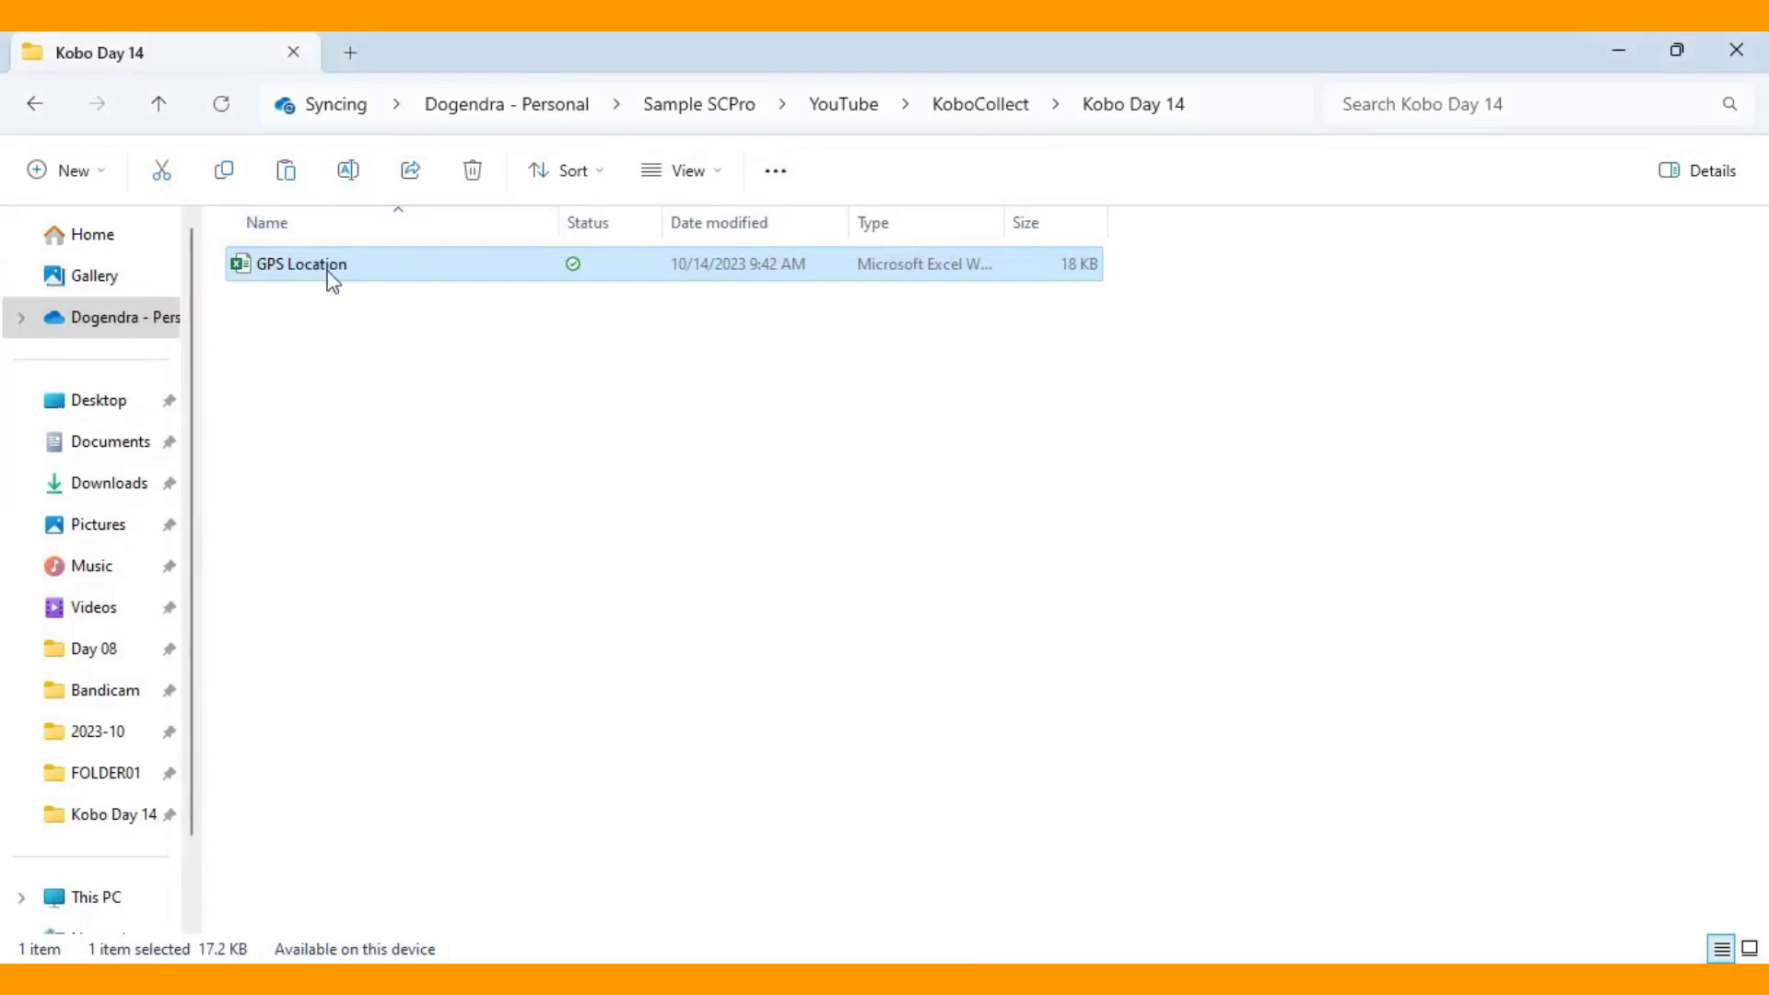
left_click_drag(332, 281, 862, 585)
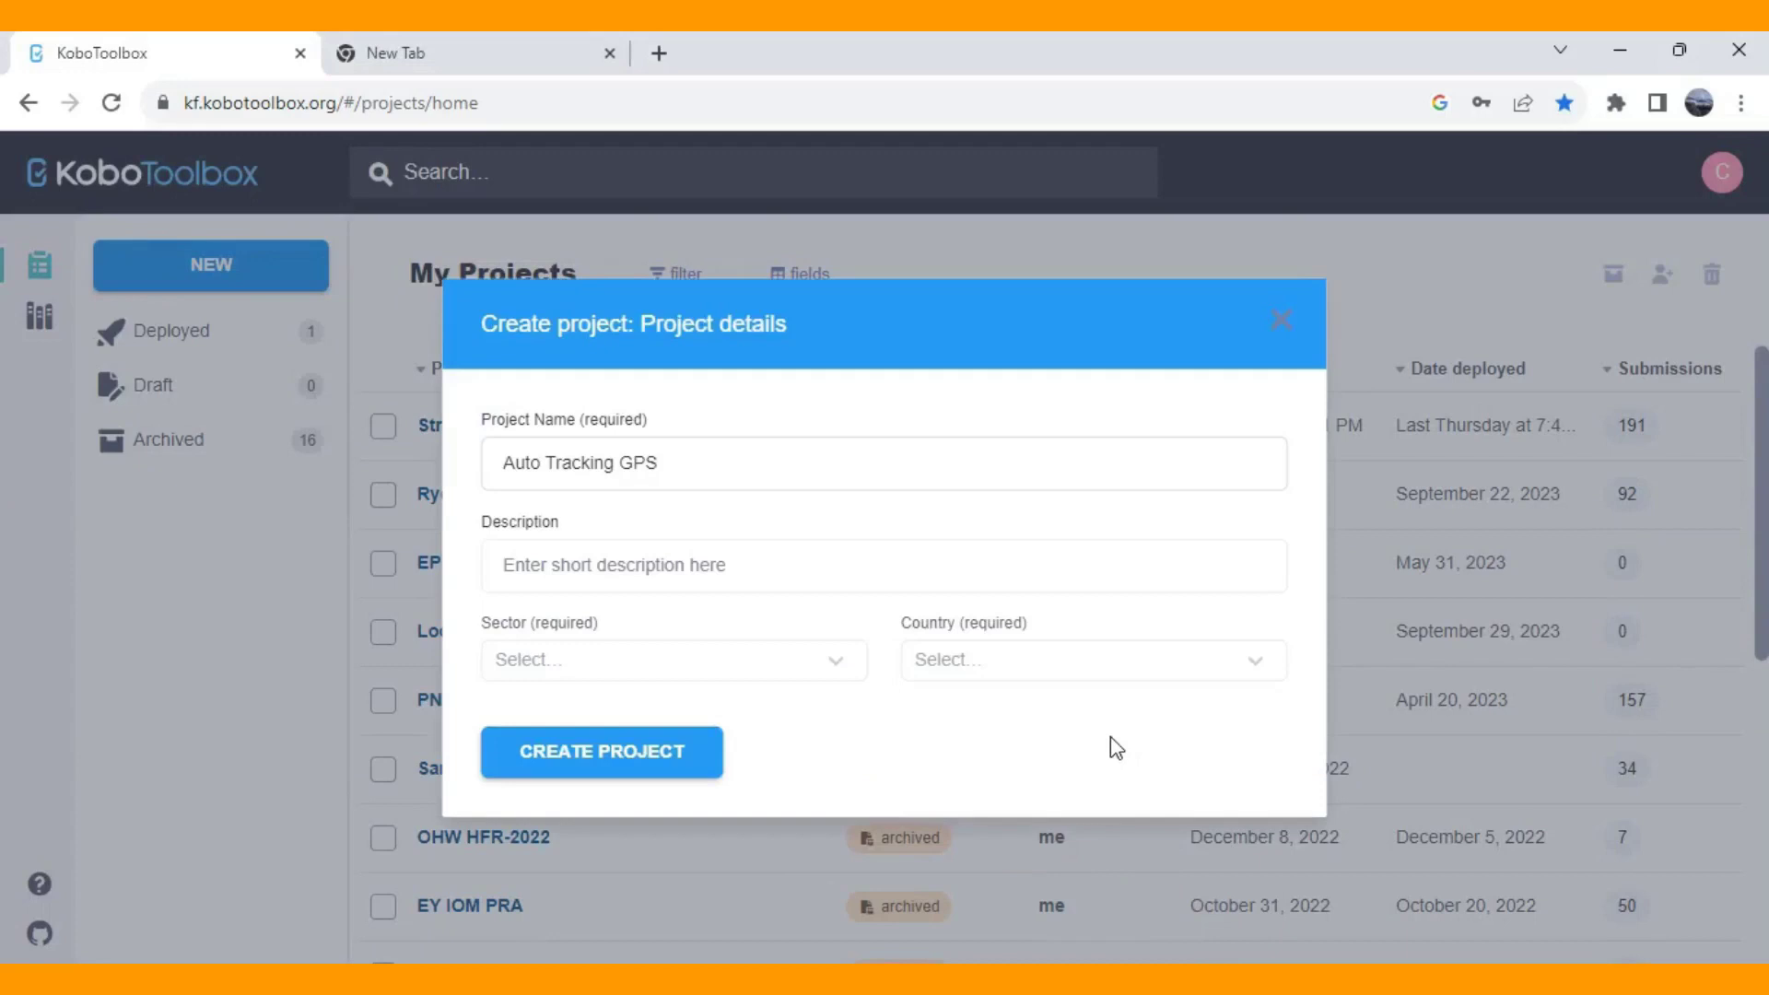
Create the Auto Tracking GPS project with sector Public Administration and country Nepal.
left_click(564, 654)
left_click(565, 497)
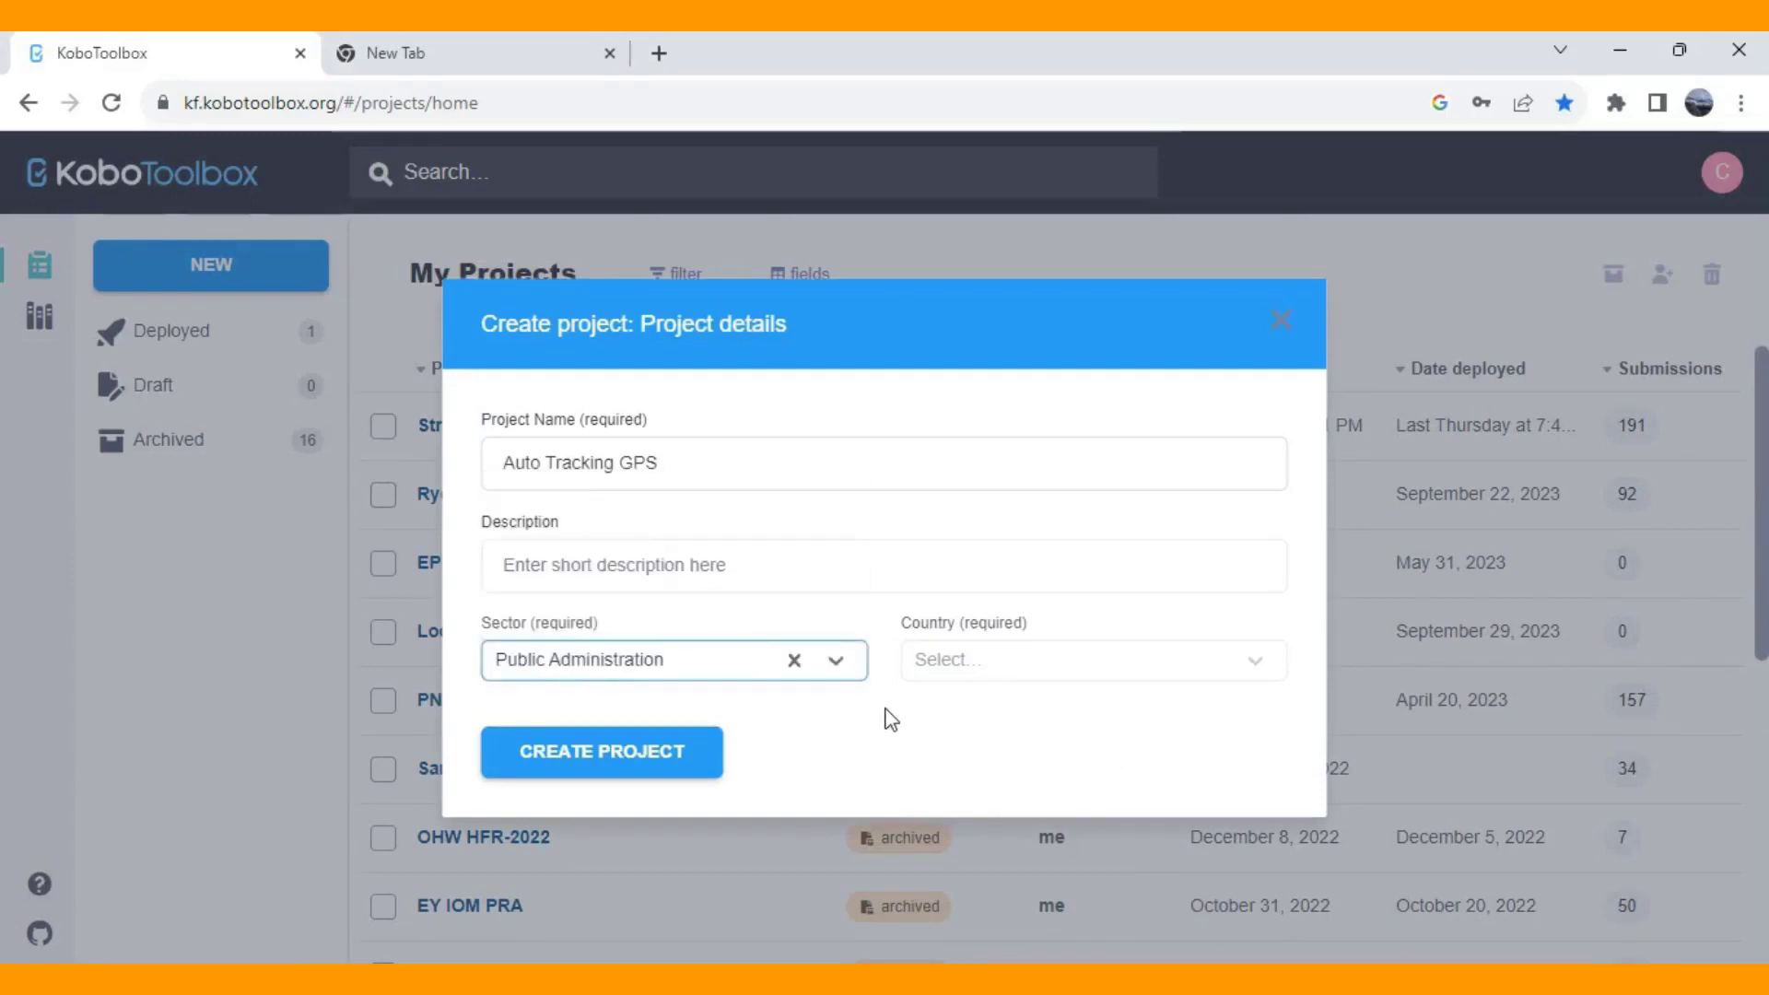
left_click(957, 665)
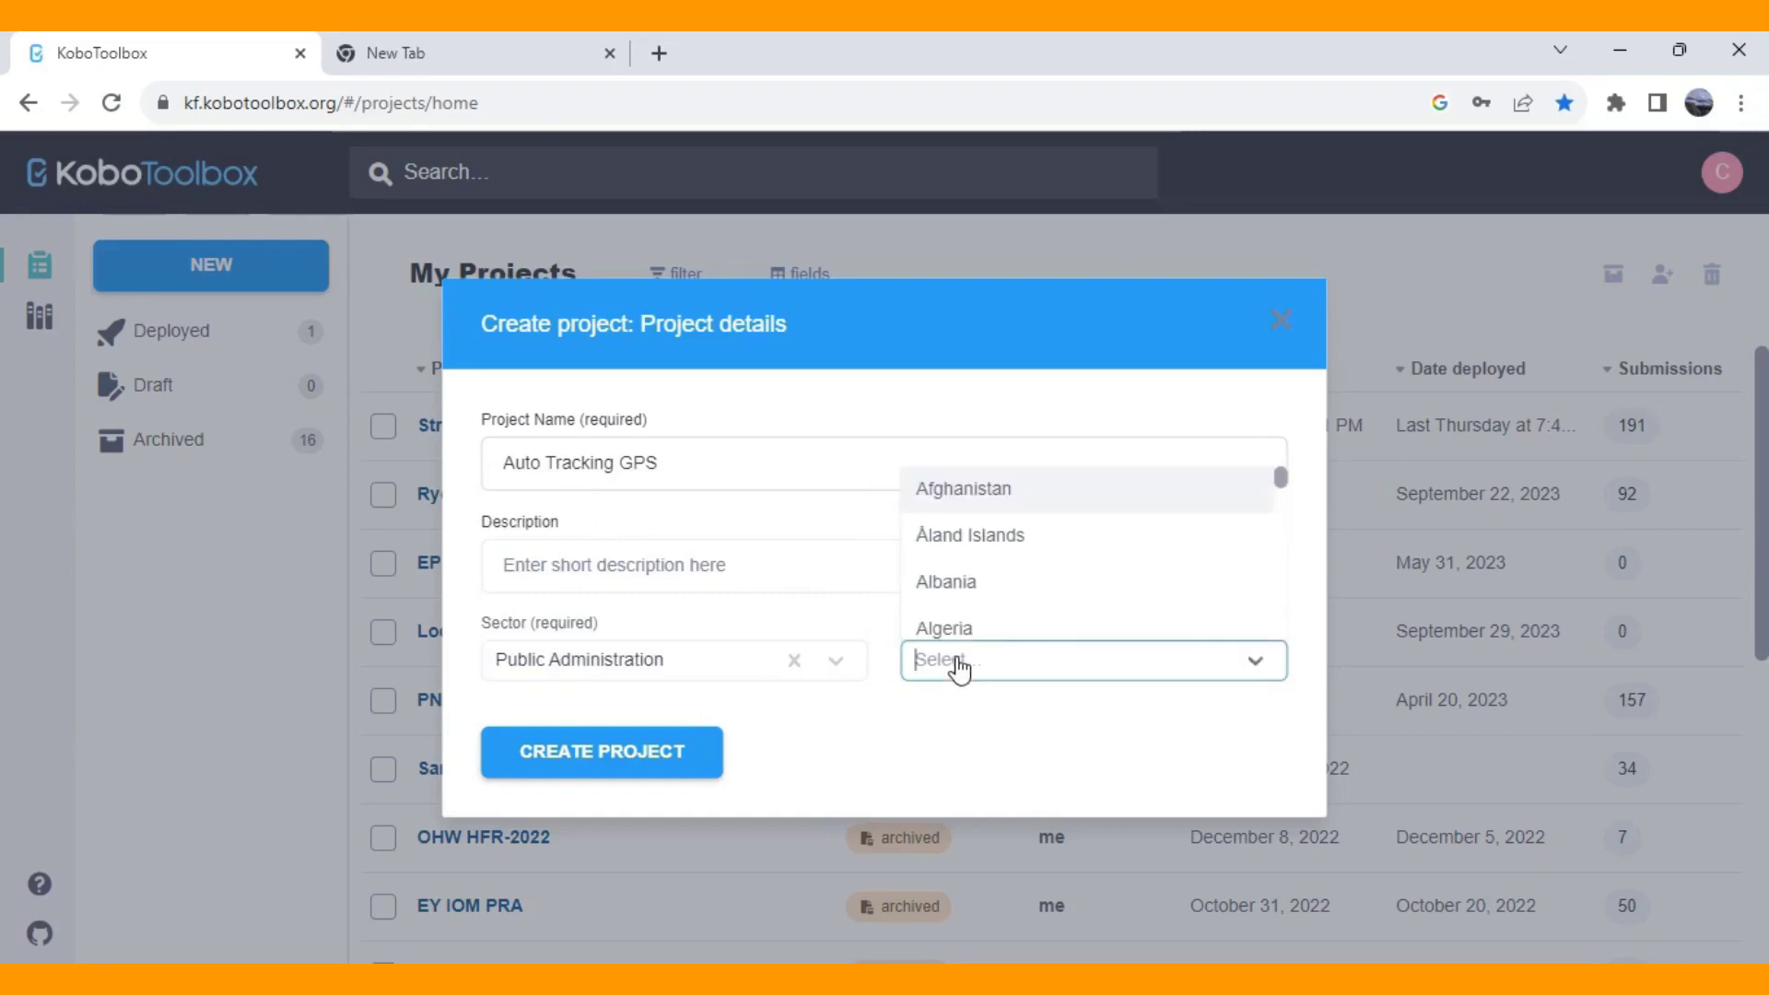
type("nep")
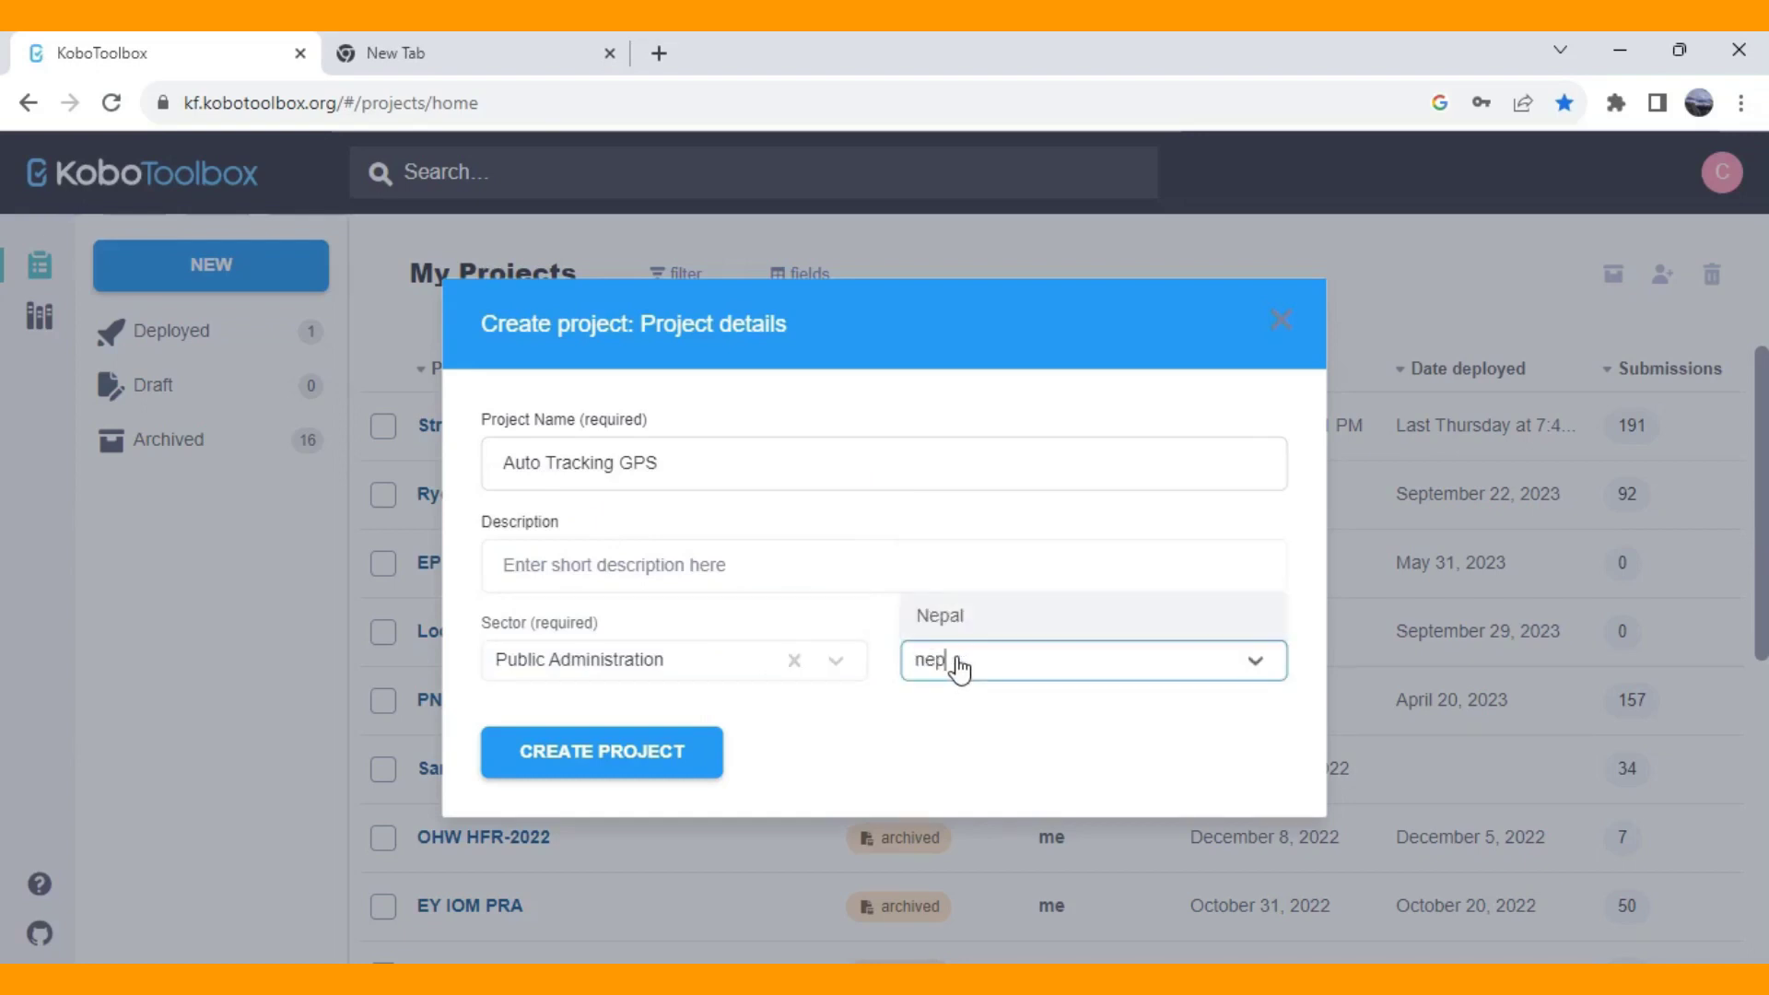
left_click(940, 613)
left_click(646, 767)
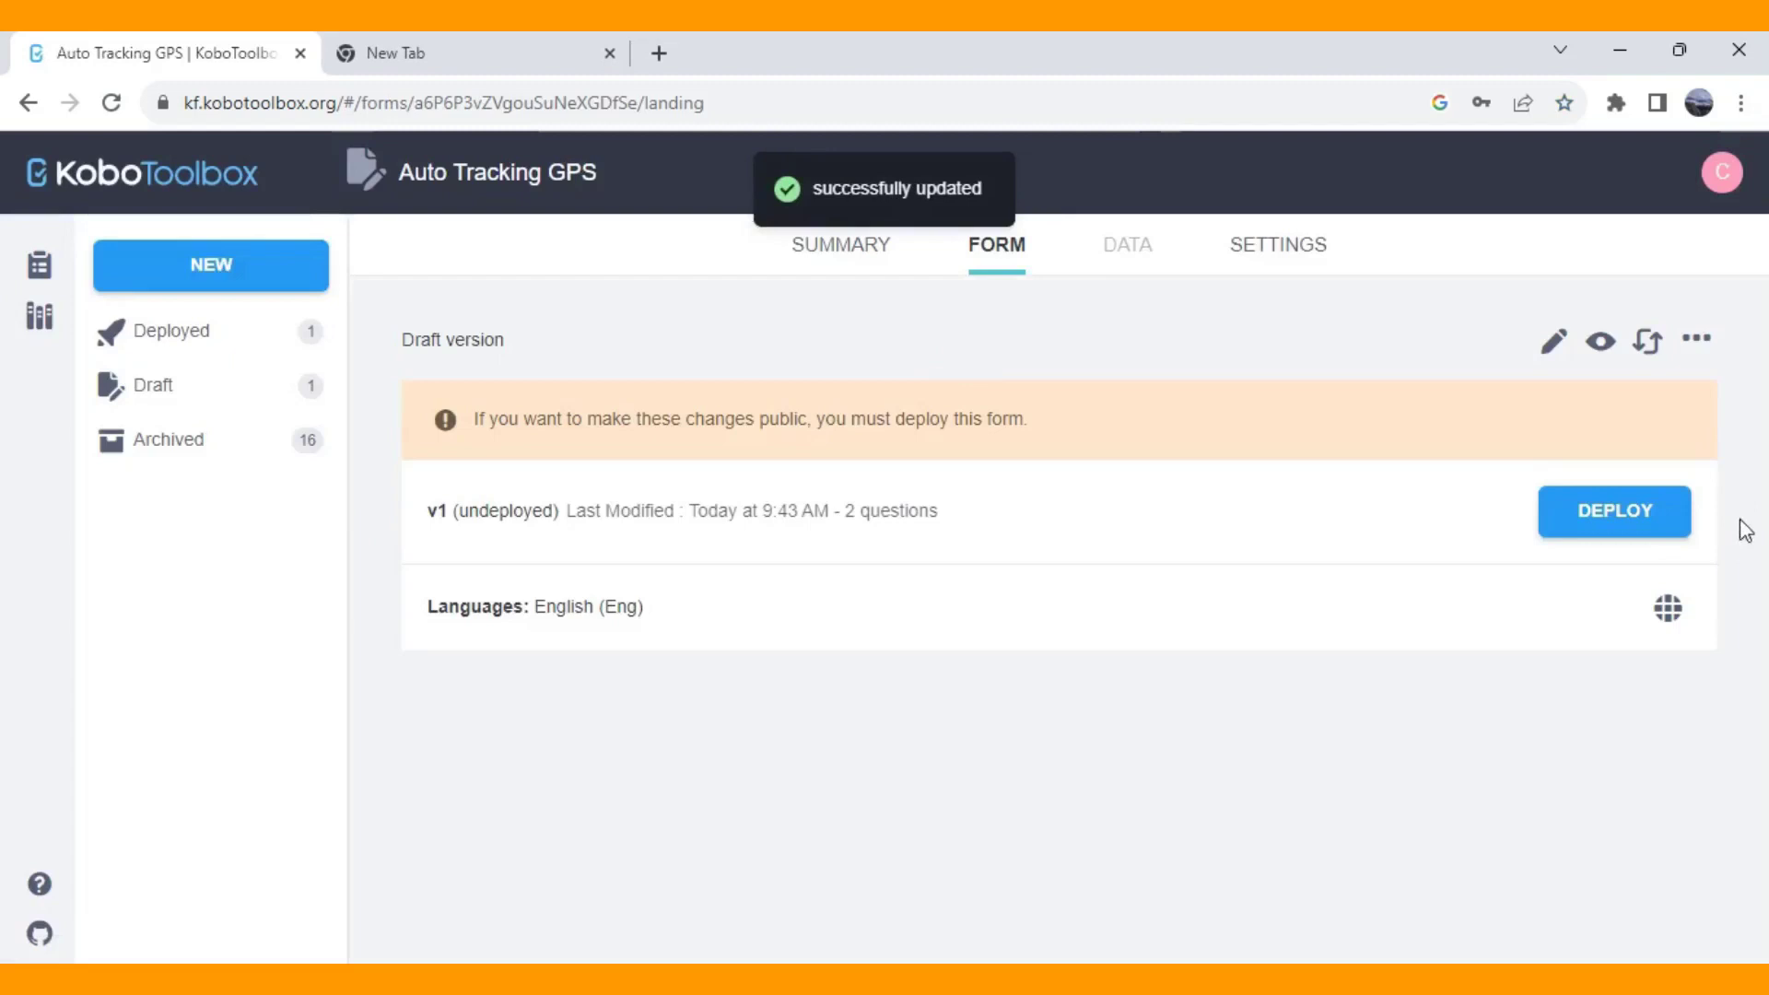
Deploy the Auto Tracking GPS form and launch its Enketo web form.
left_click(1627, 514)
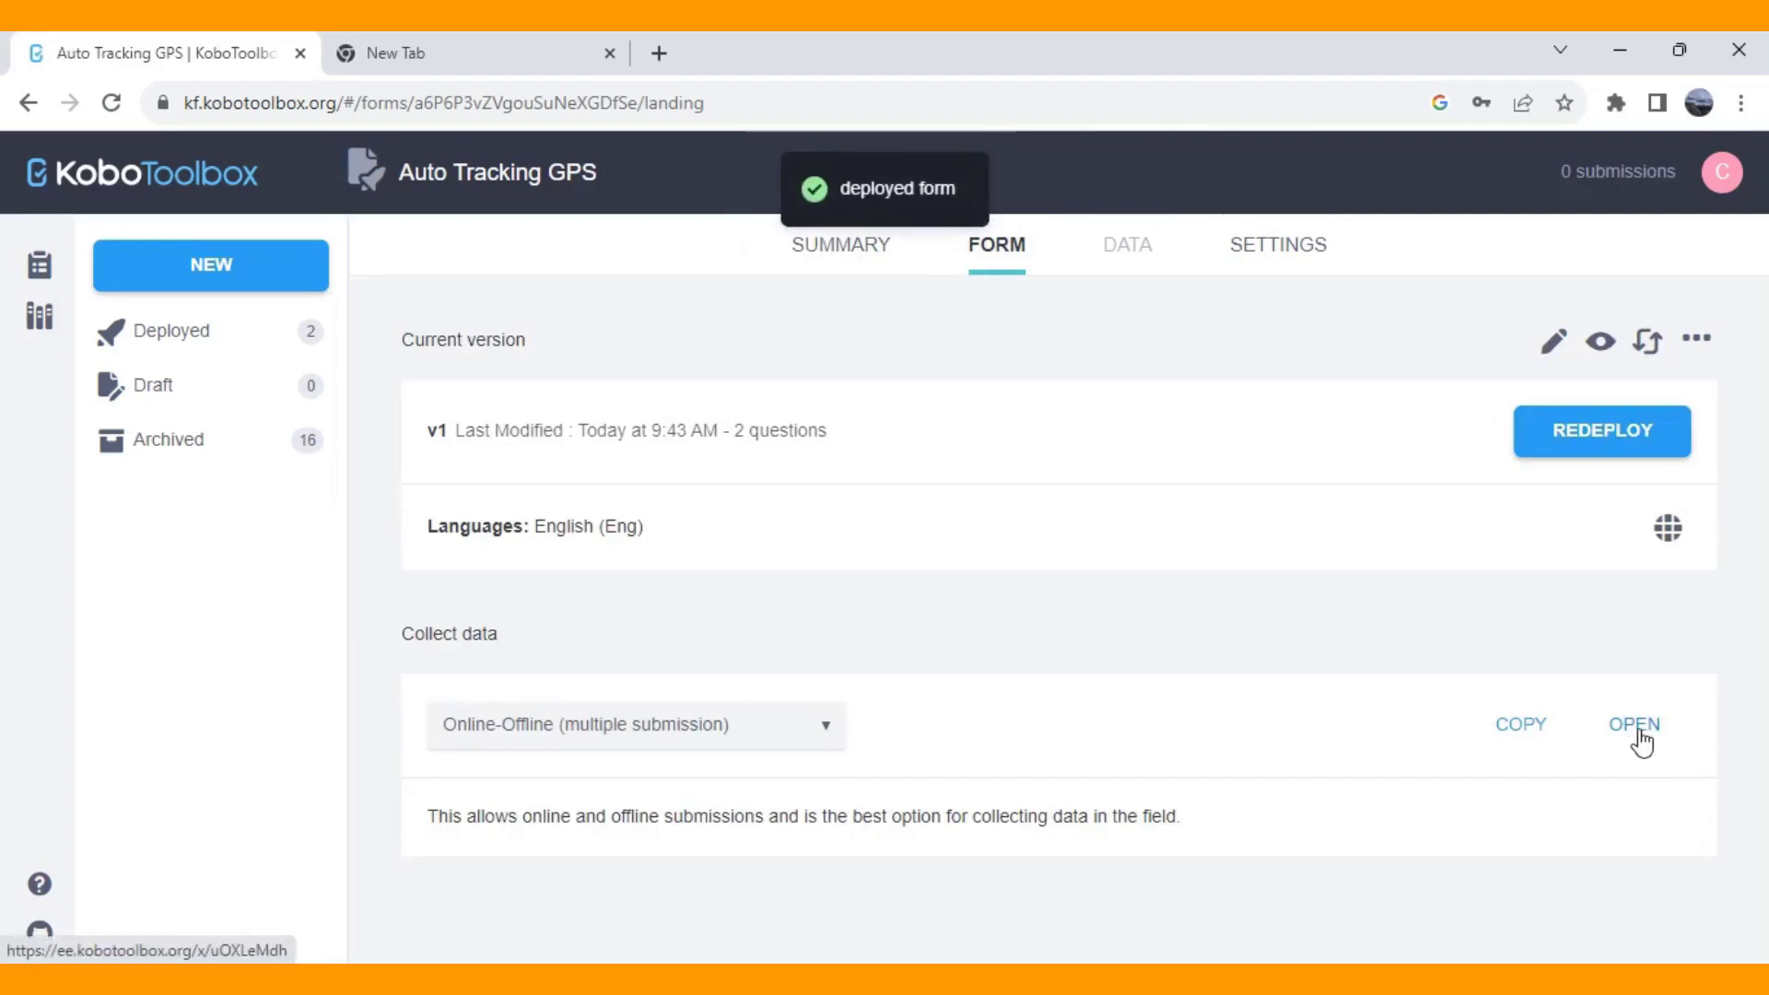
left_click(1636, 727)
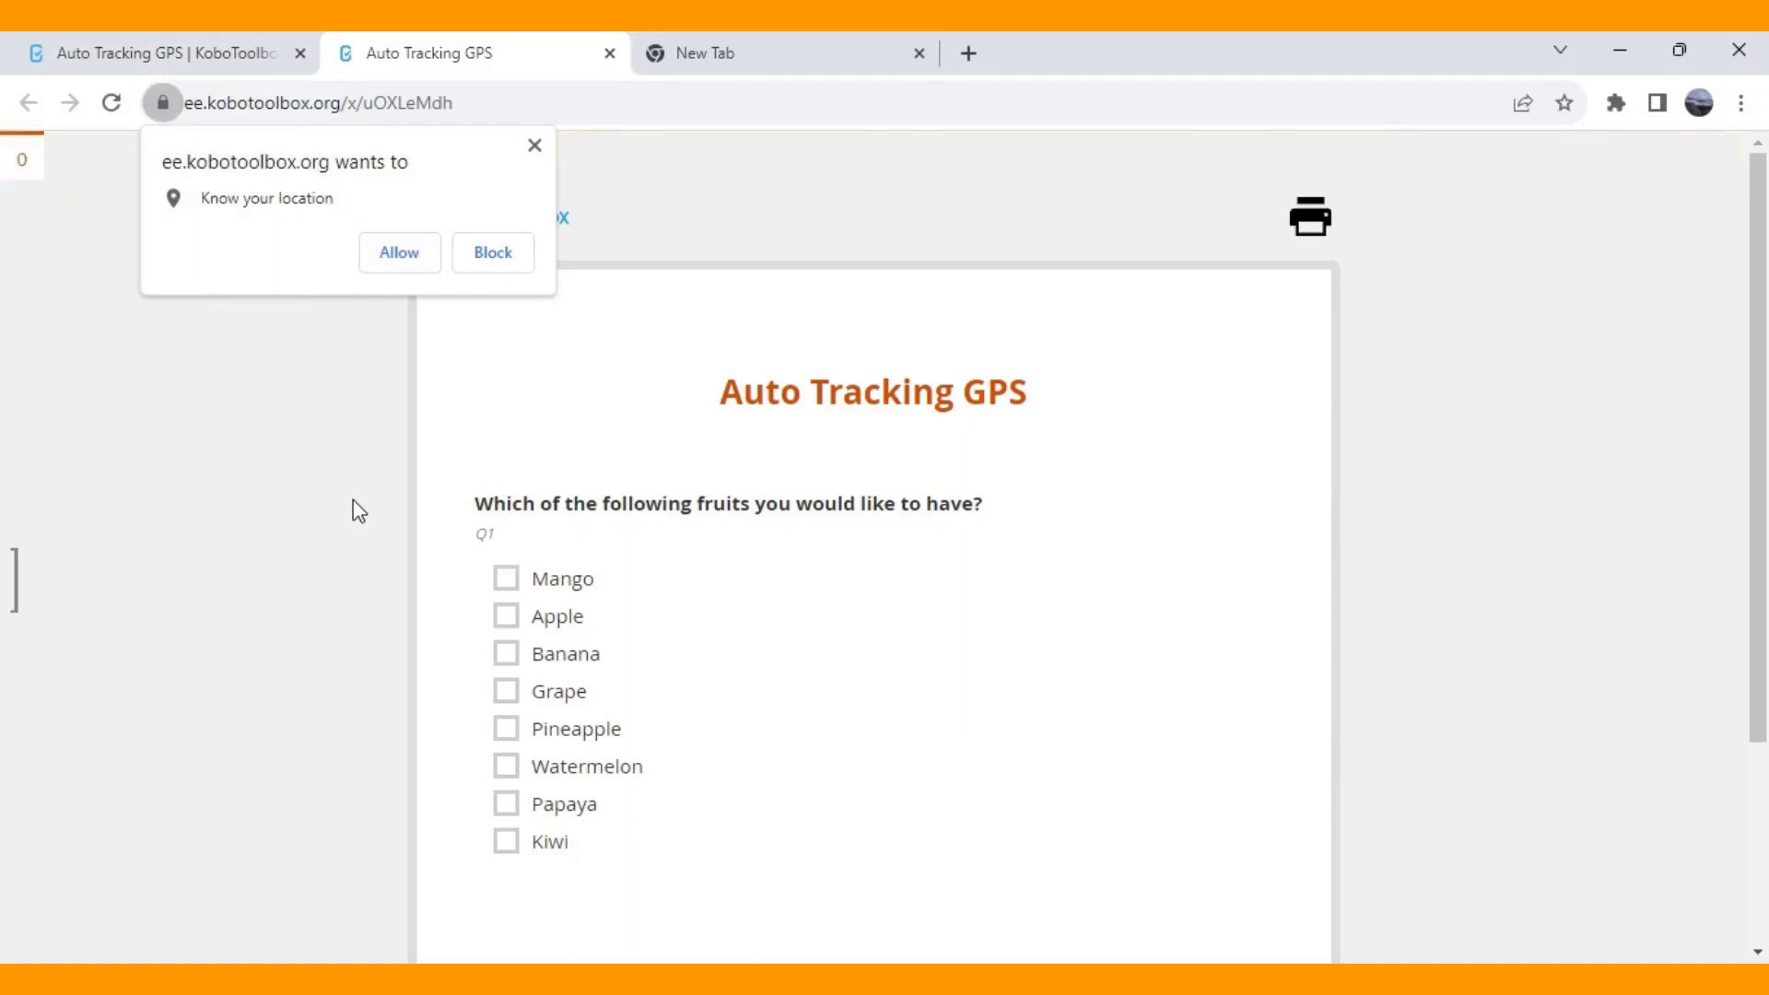
Allow location access and submit a first response liking Mango and Apple.
left_click(399, 252)
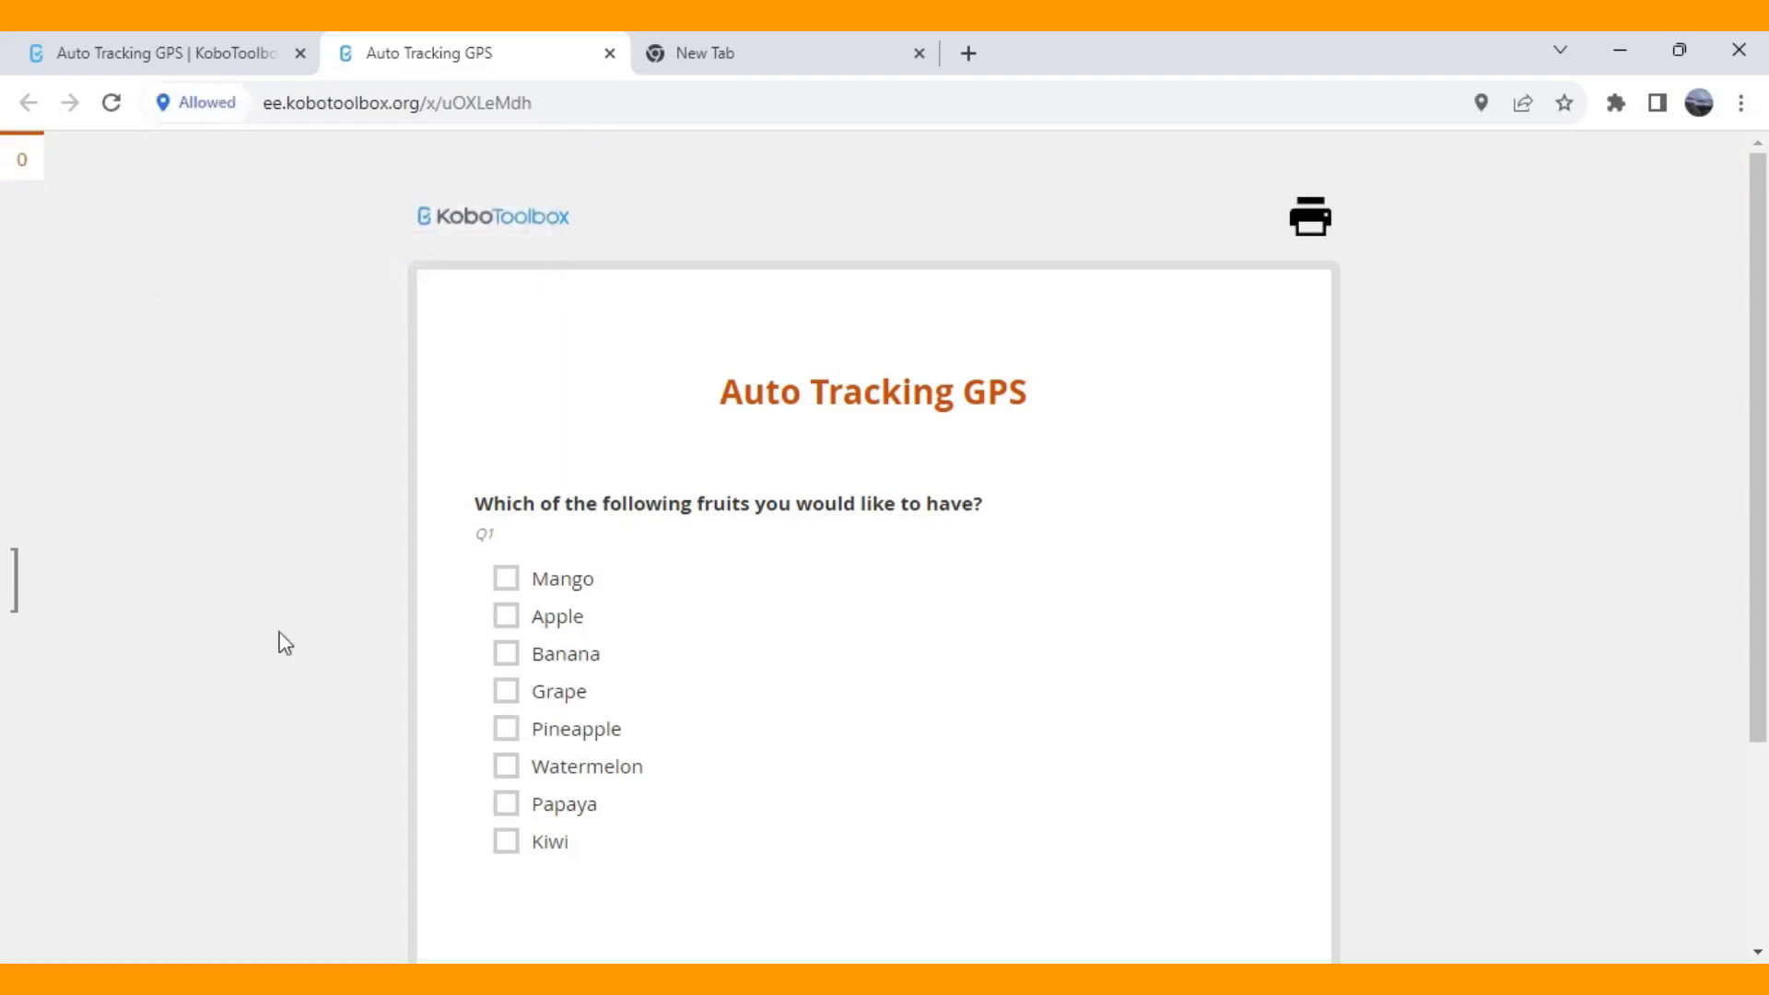
left_click(609, 579)
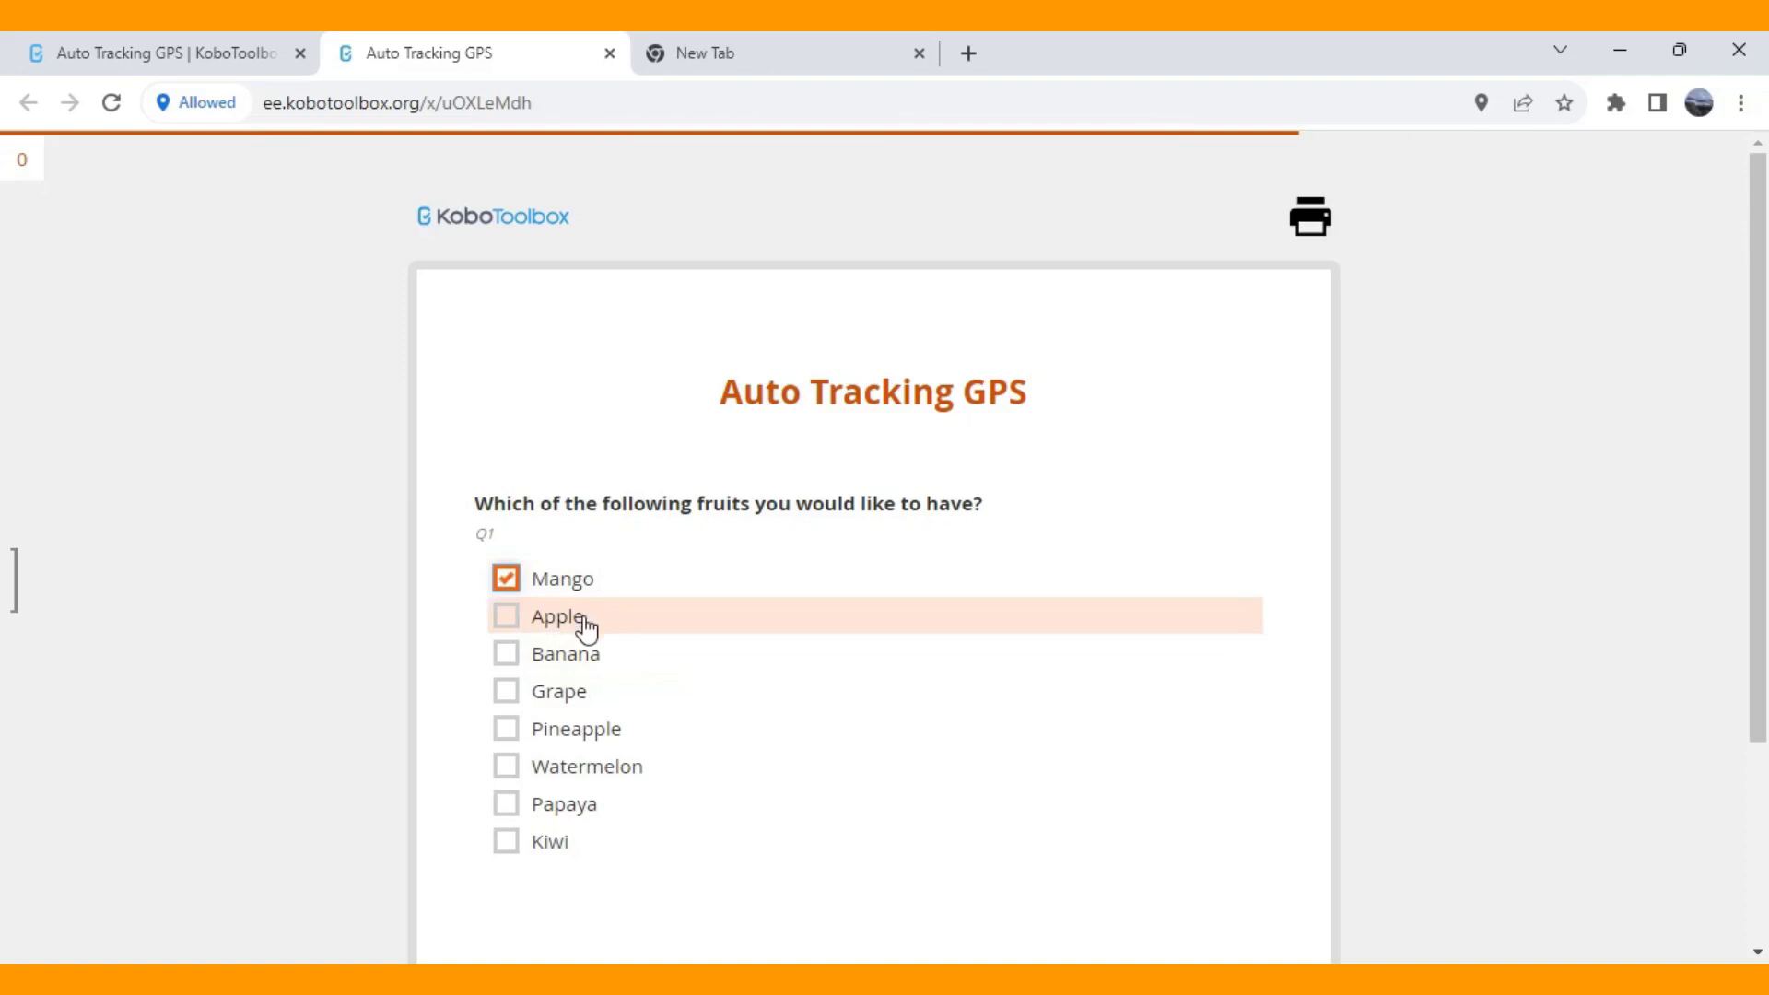
left_click(586, 619)
scroll(608, 675, "down", 4)
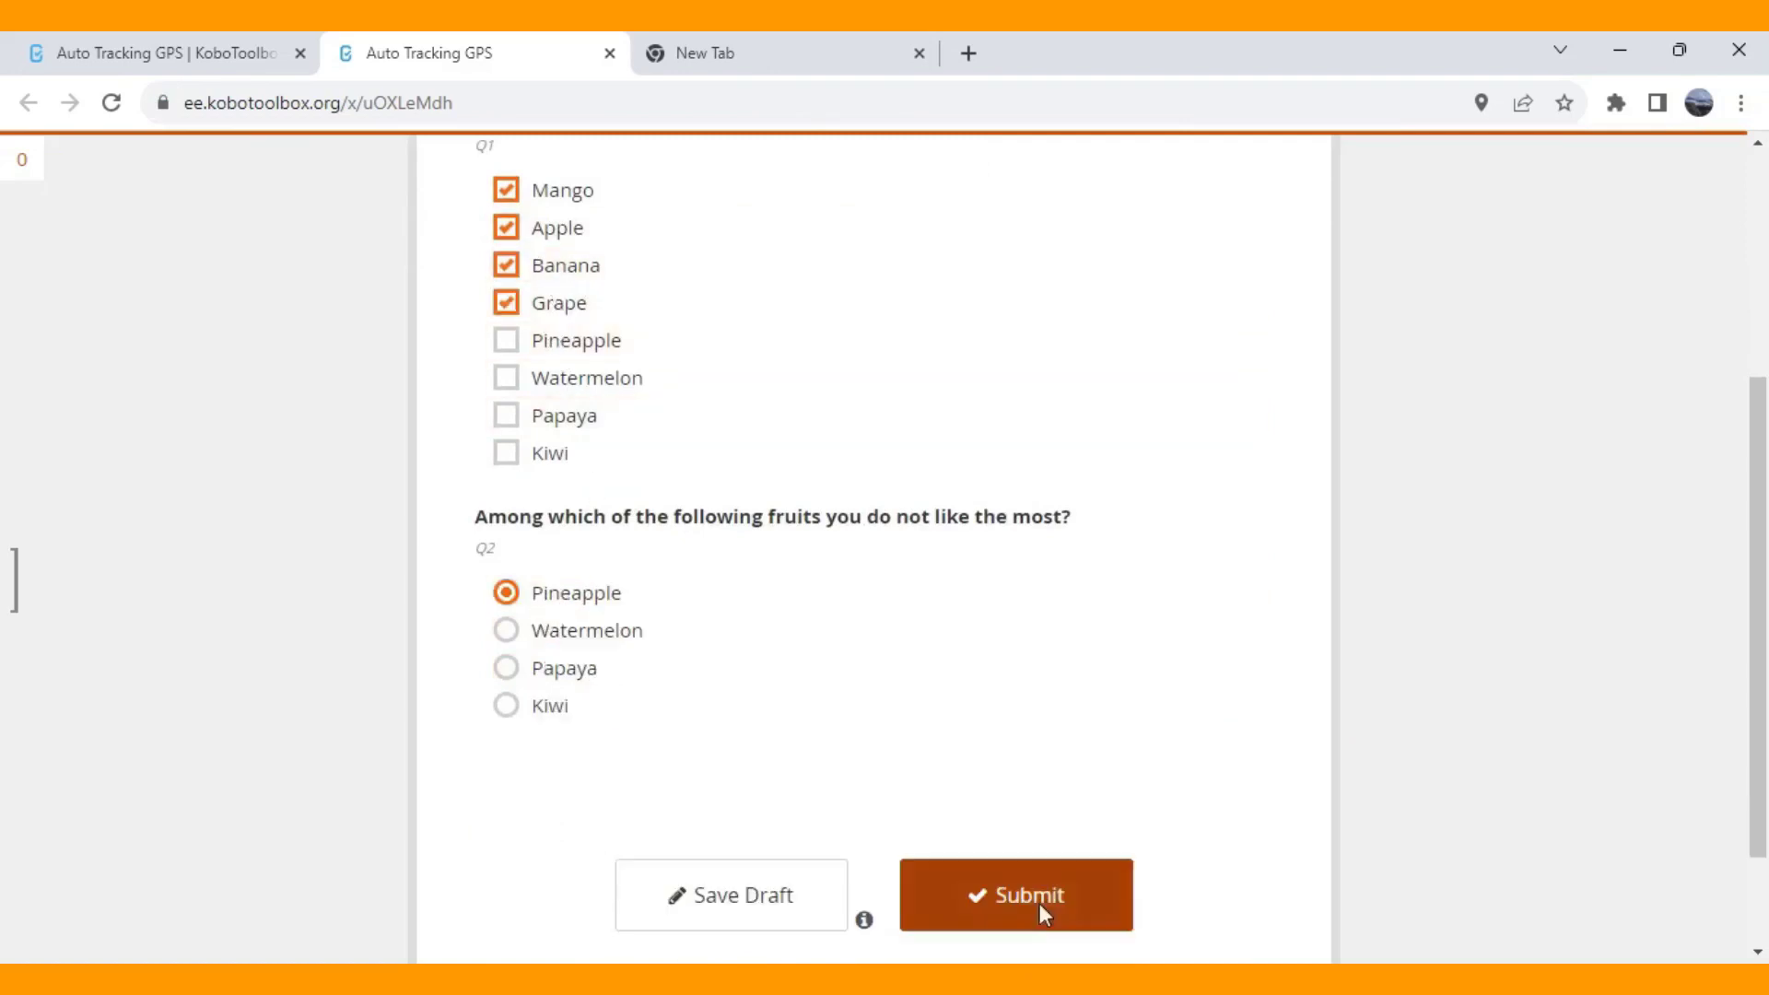
left_click(1037, 905)
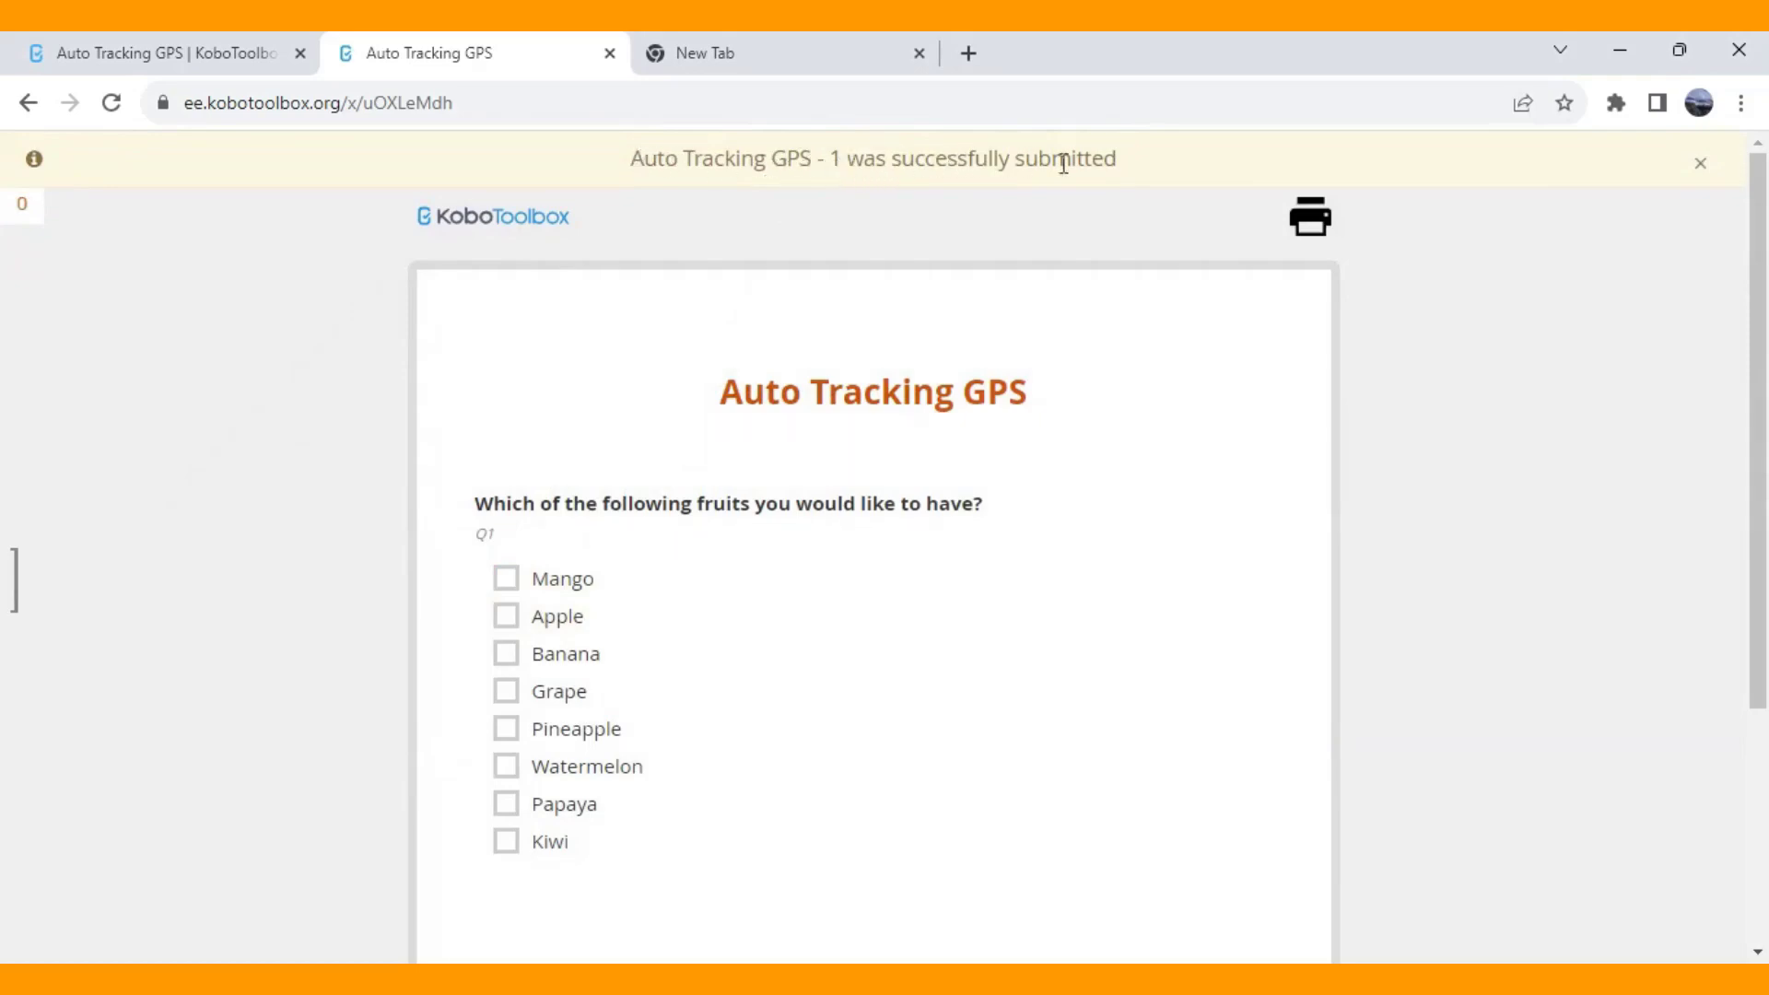
Submit a second response liking Mango, Apple and Banana, with Watermelon least liked, then return.
left_click(595, 590)
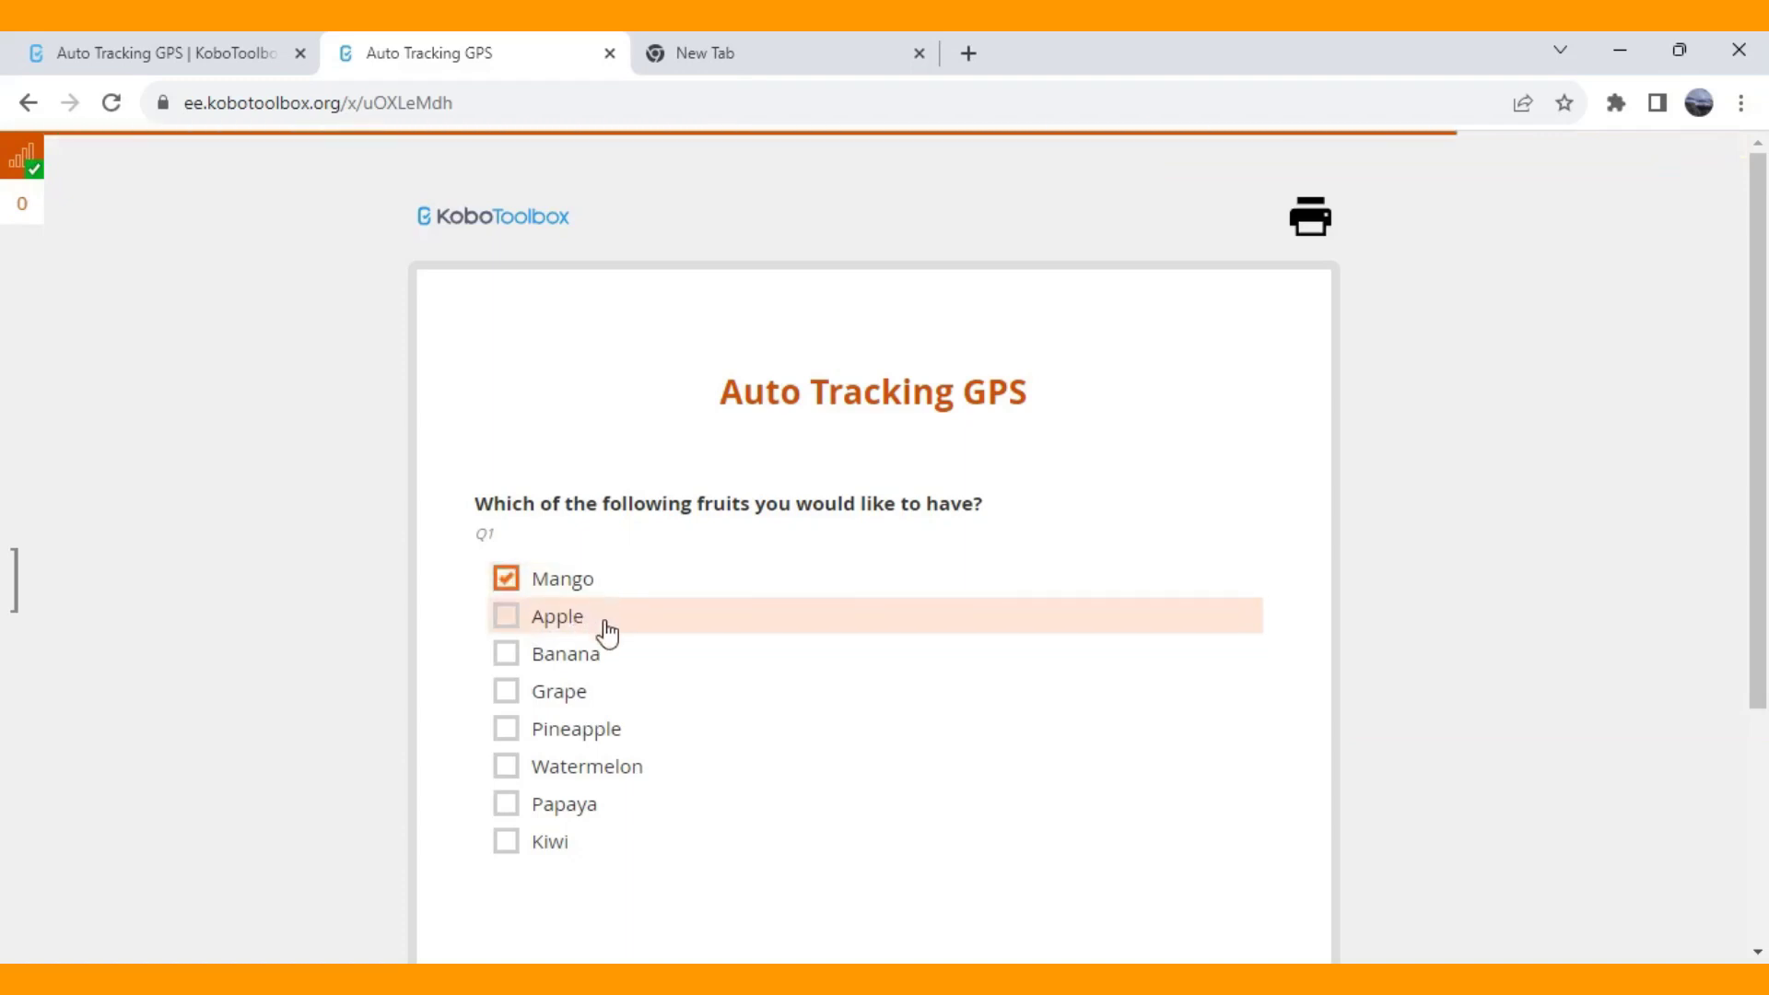
left_click(605, 619)
left_click(592, 656)
scroll(590, 682, "down", 4)
left_click(594, 668)
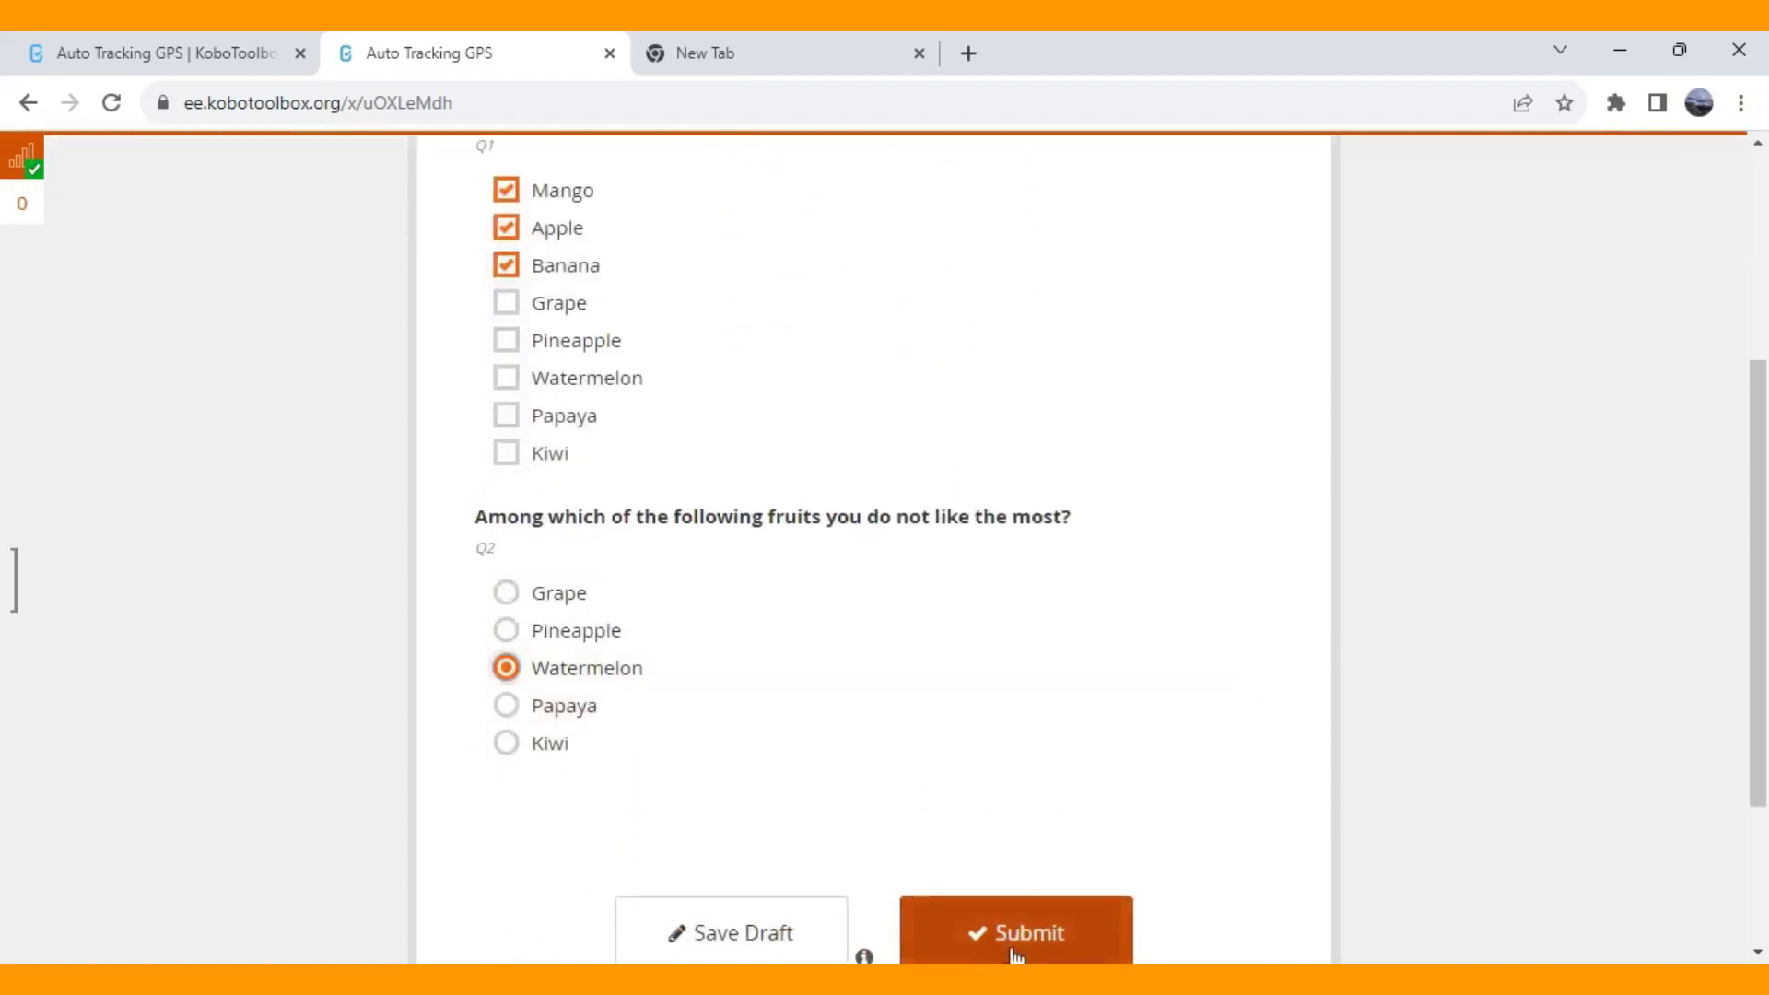
left_click(1032, 954)
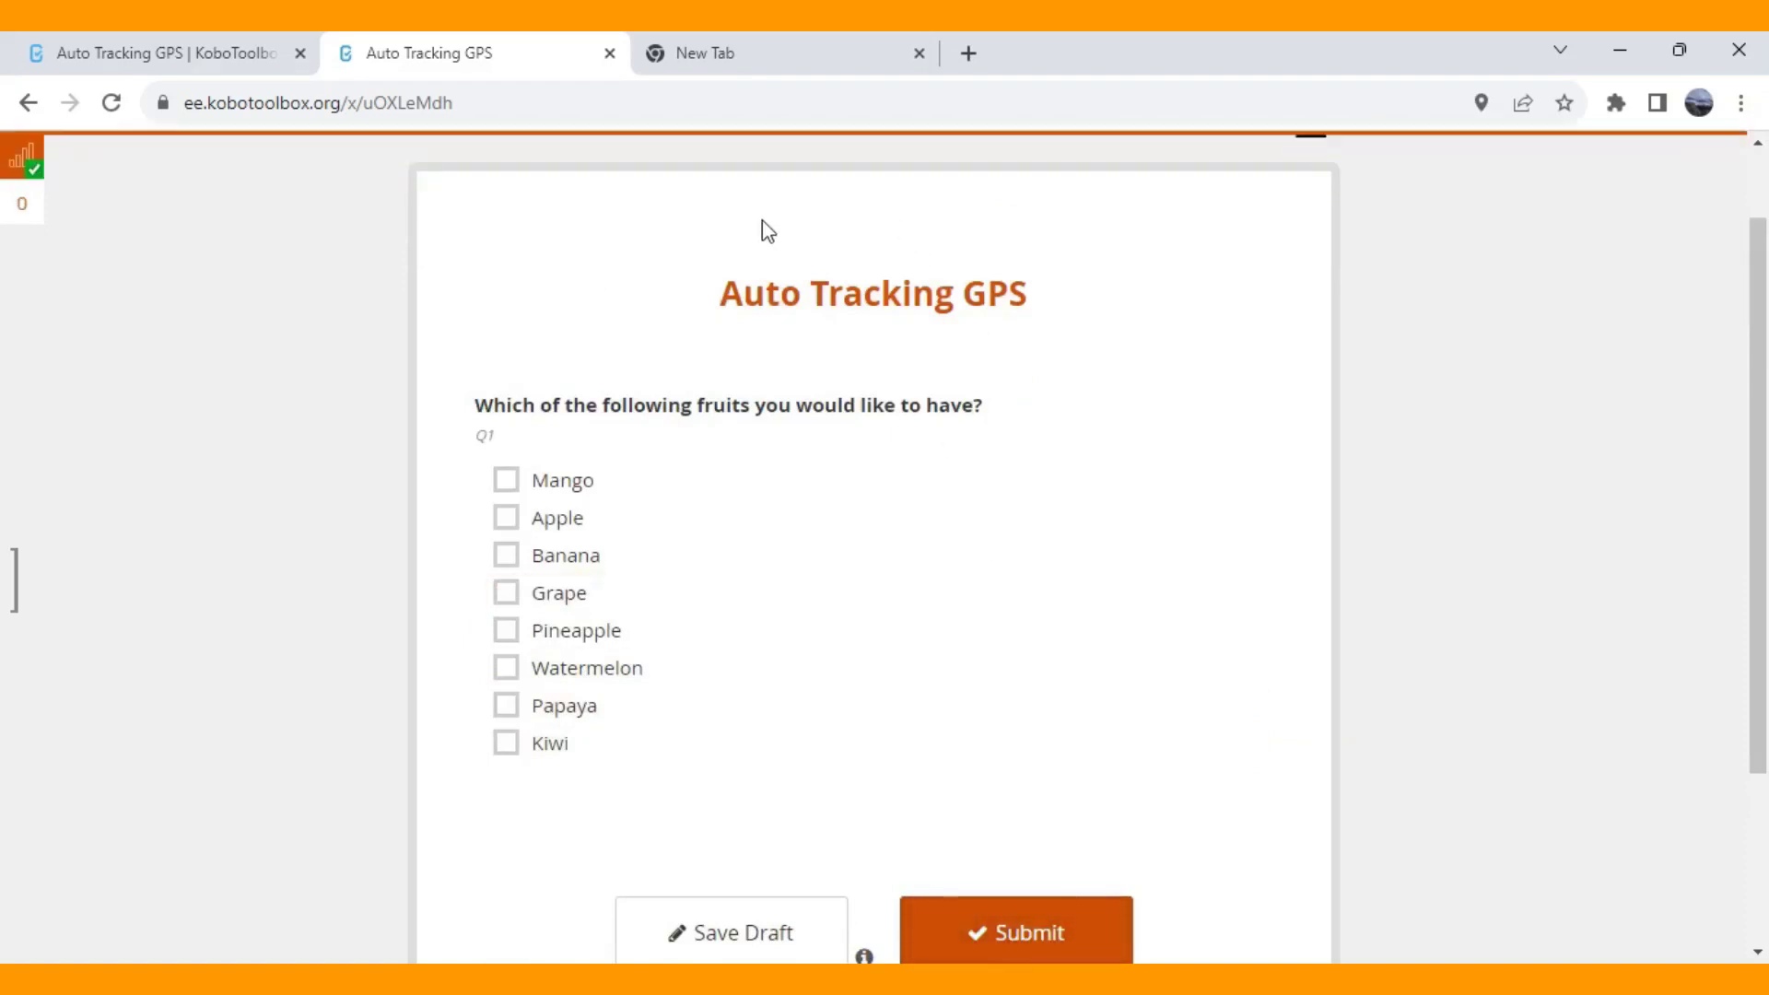
left_click(159, 58)
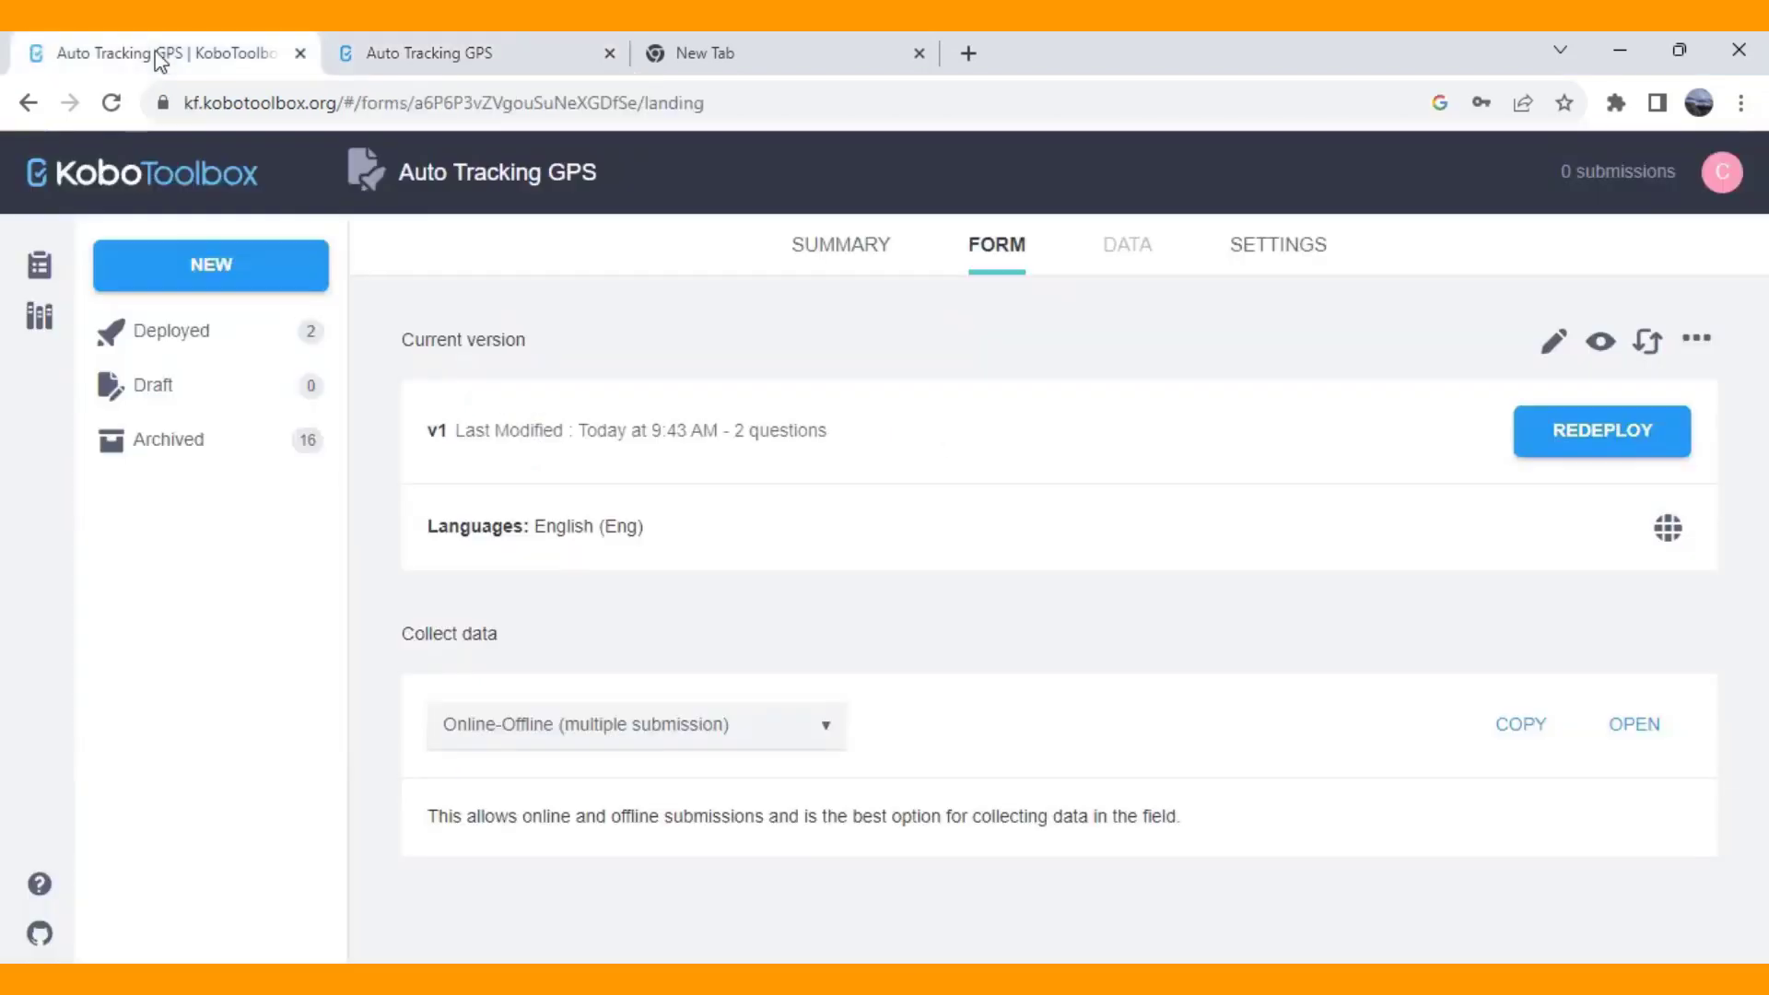
Export the submissions as XLS with XML values and headers and download the file.
left_click(111, 103)
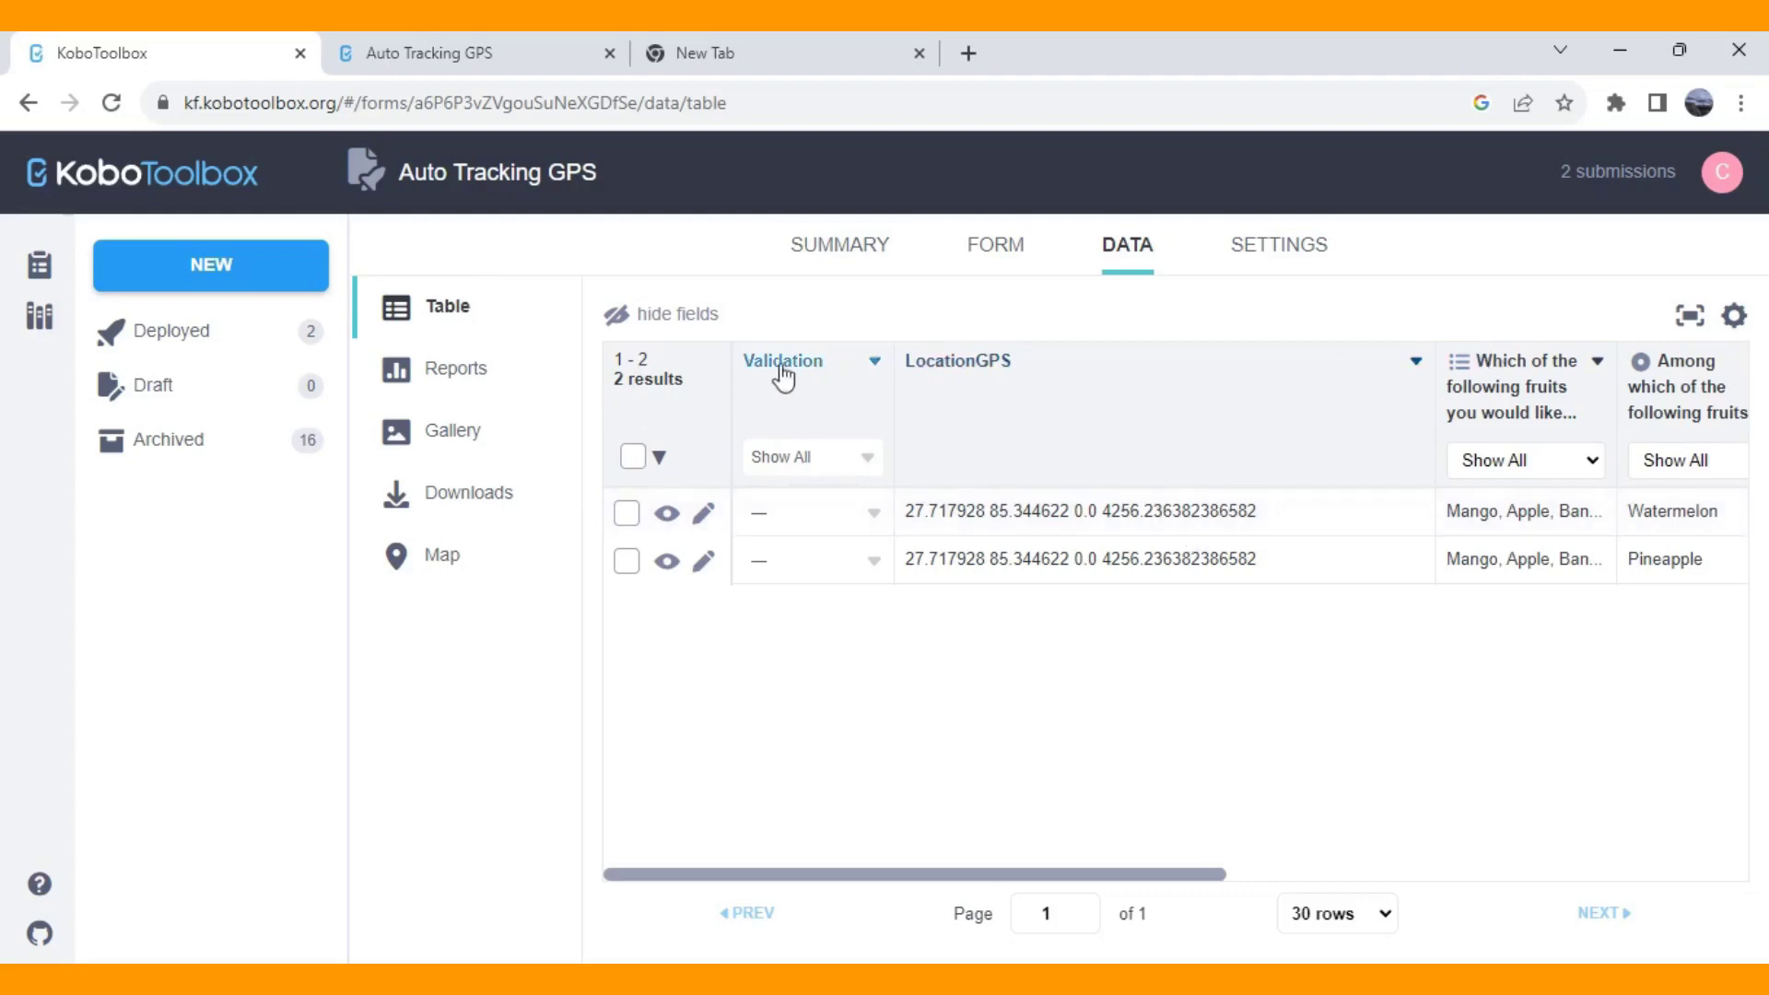
left_click(489, 510)
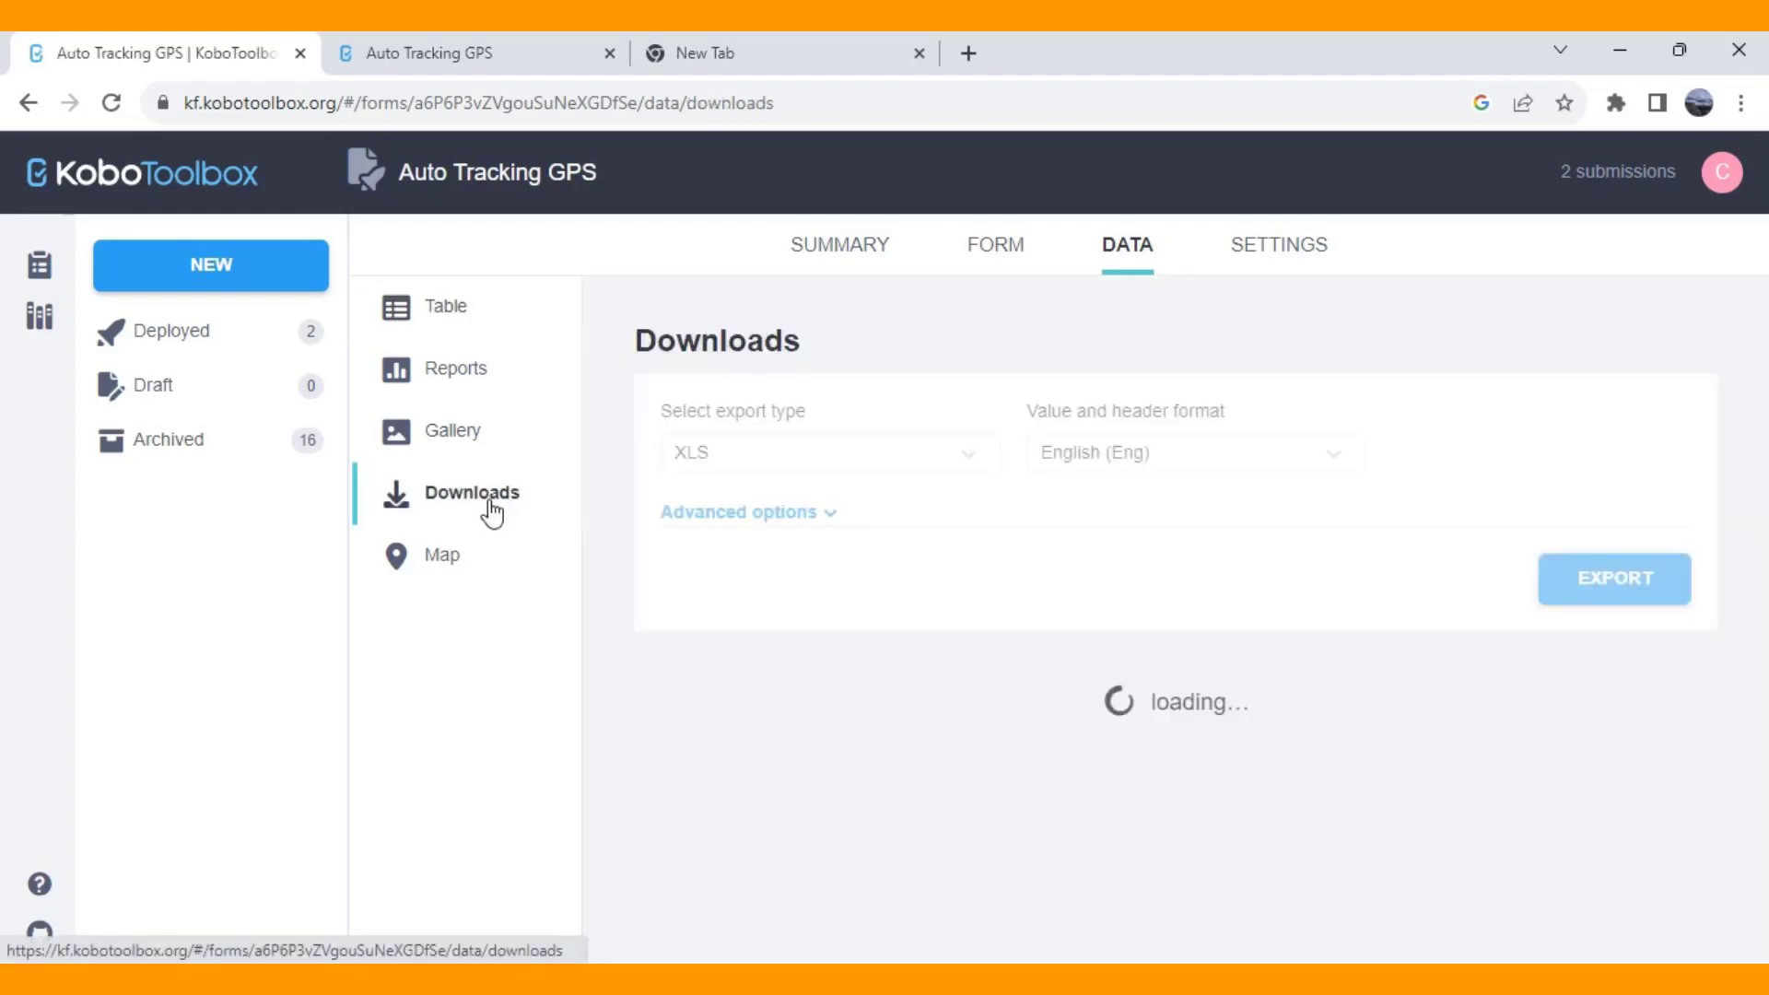
left_click(1111, 466)
left_click(1124, 549)
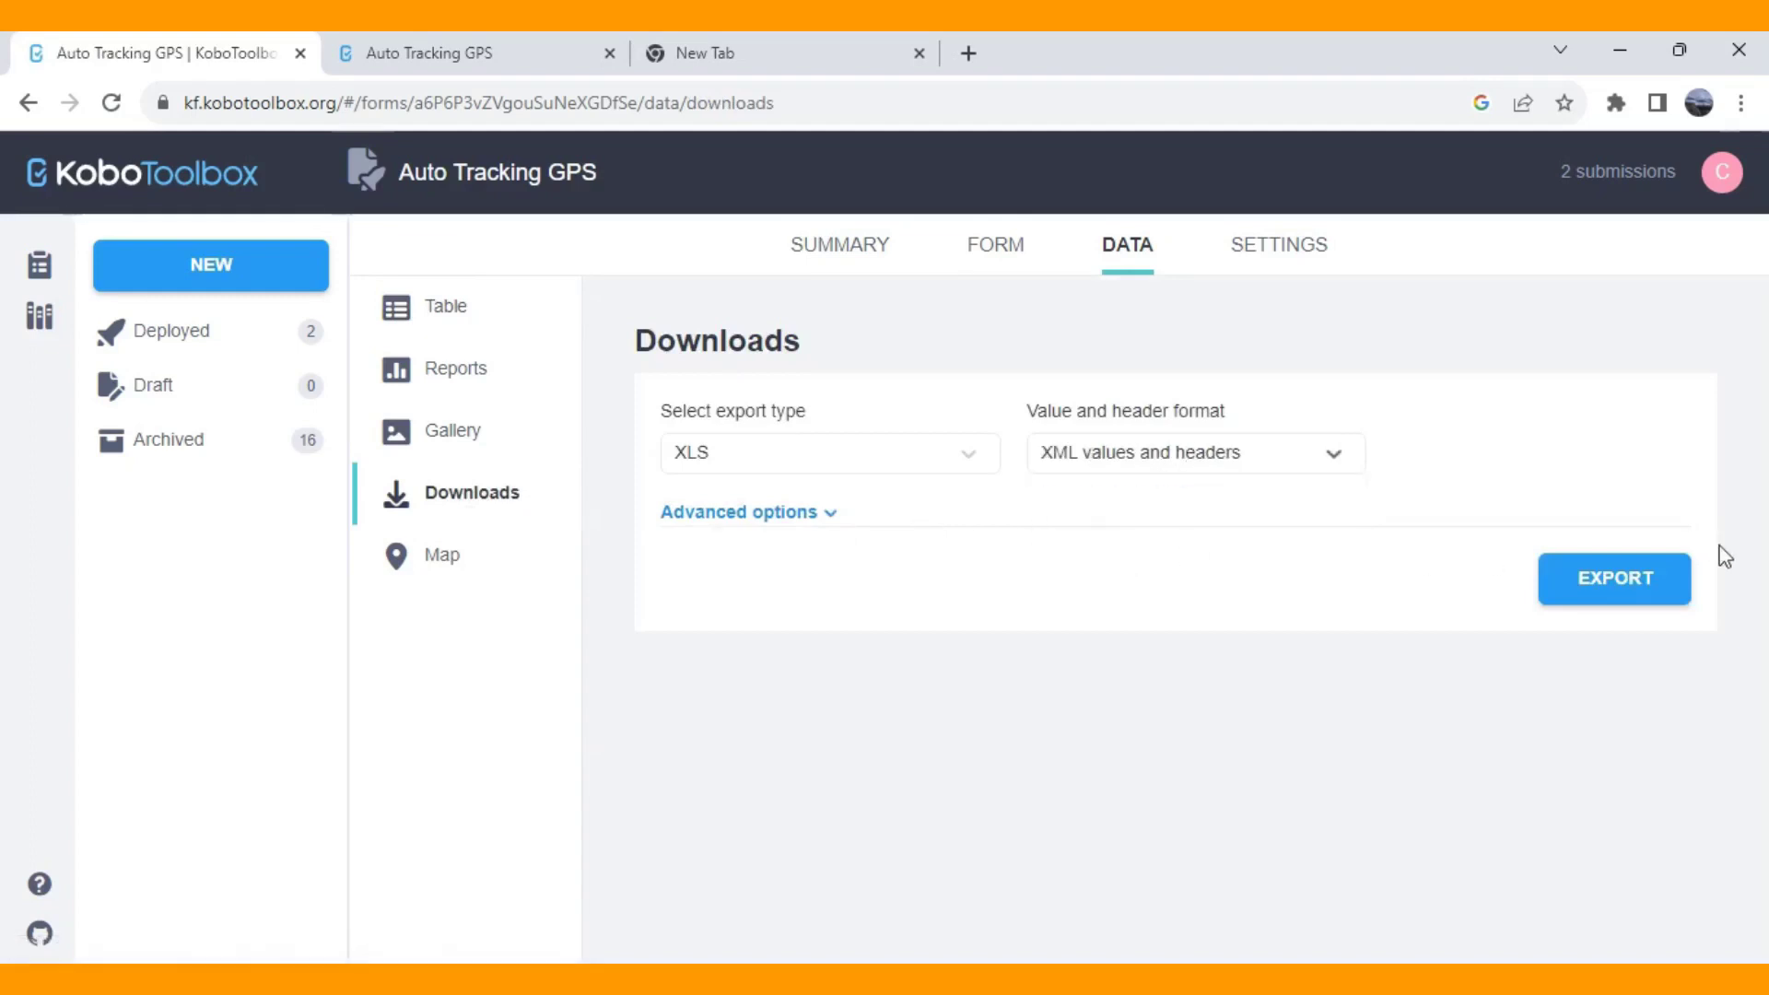
left_click(1597, 586)
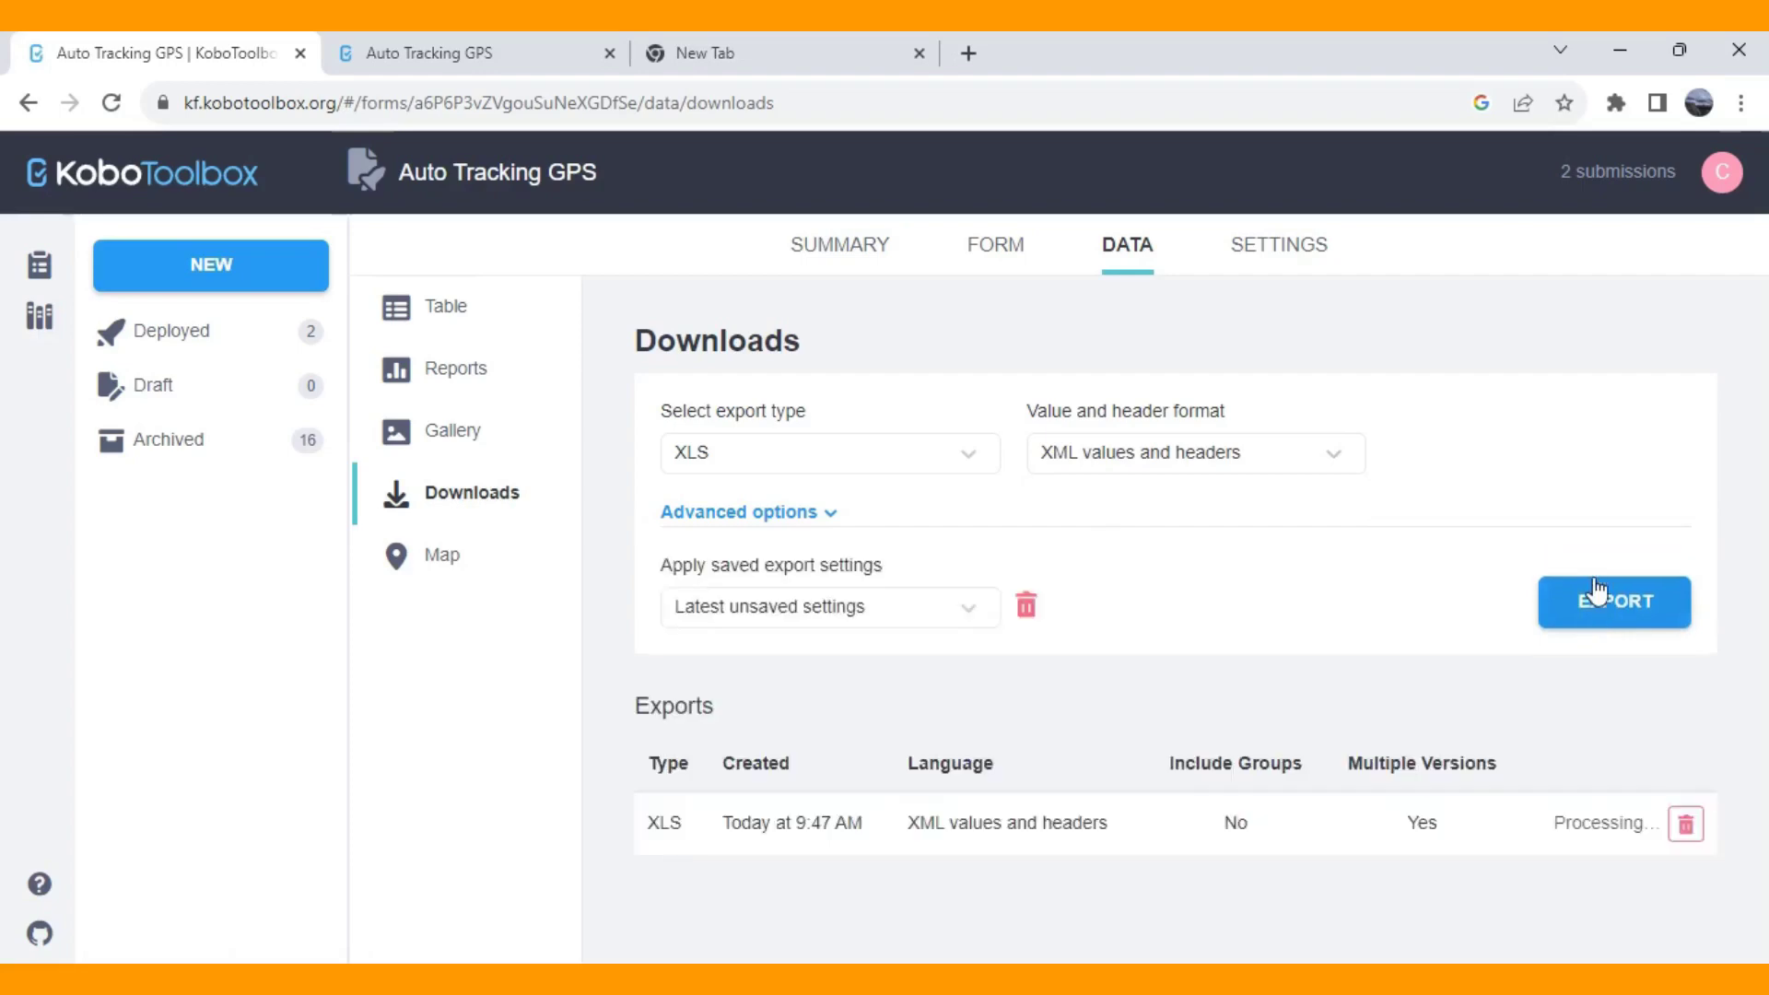
left_click(1604, 834)
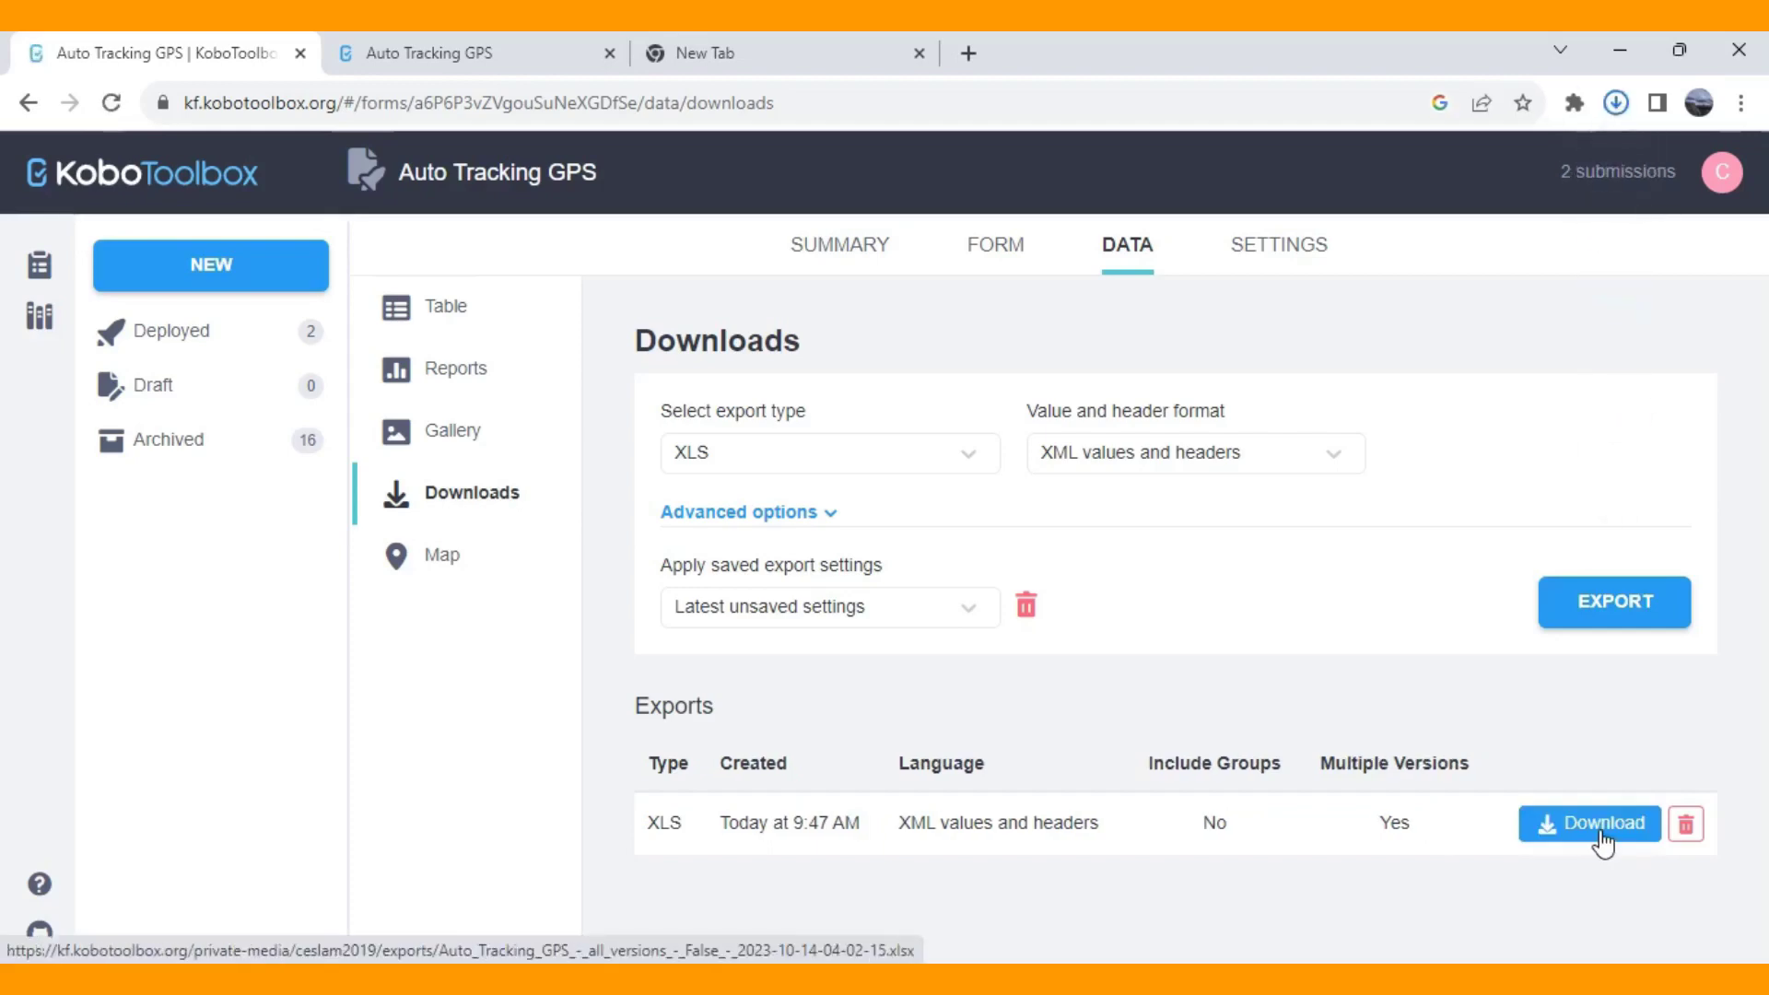
left_click(1617, 103)
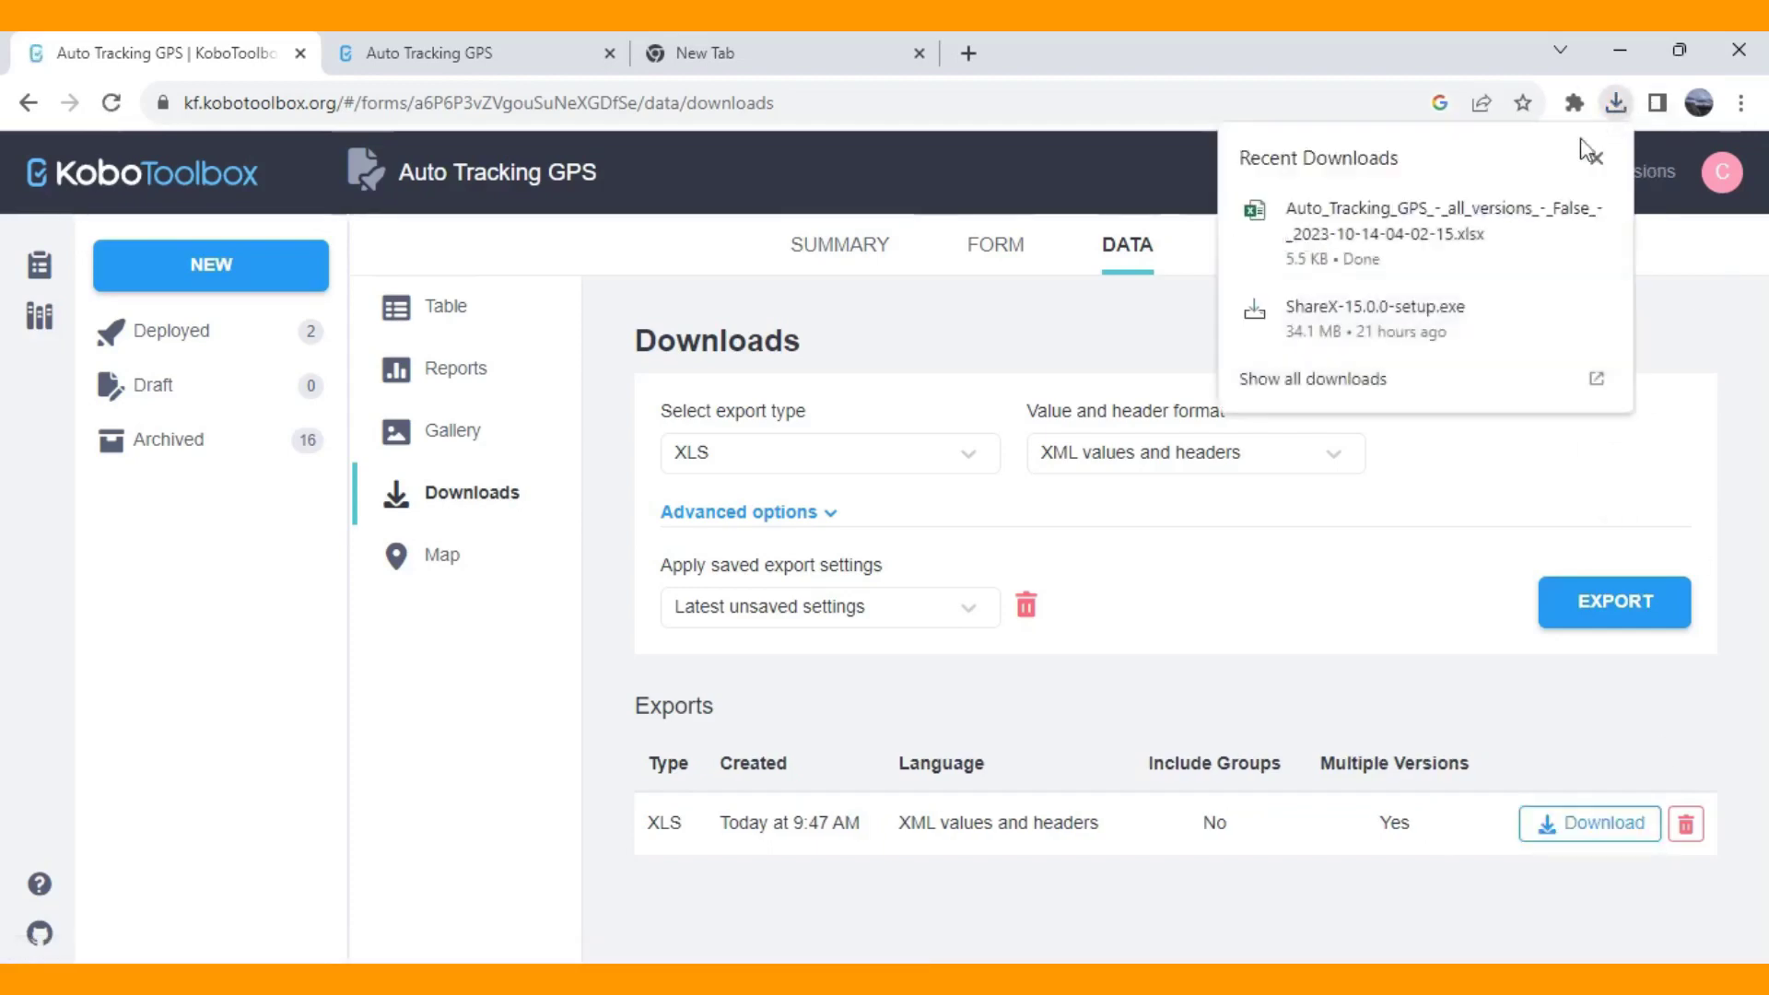
Open the downloaded export in Excel and autofit columns A to E.
left_click(1589, 208)
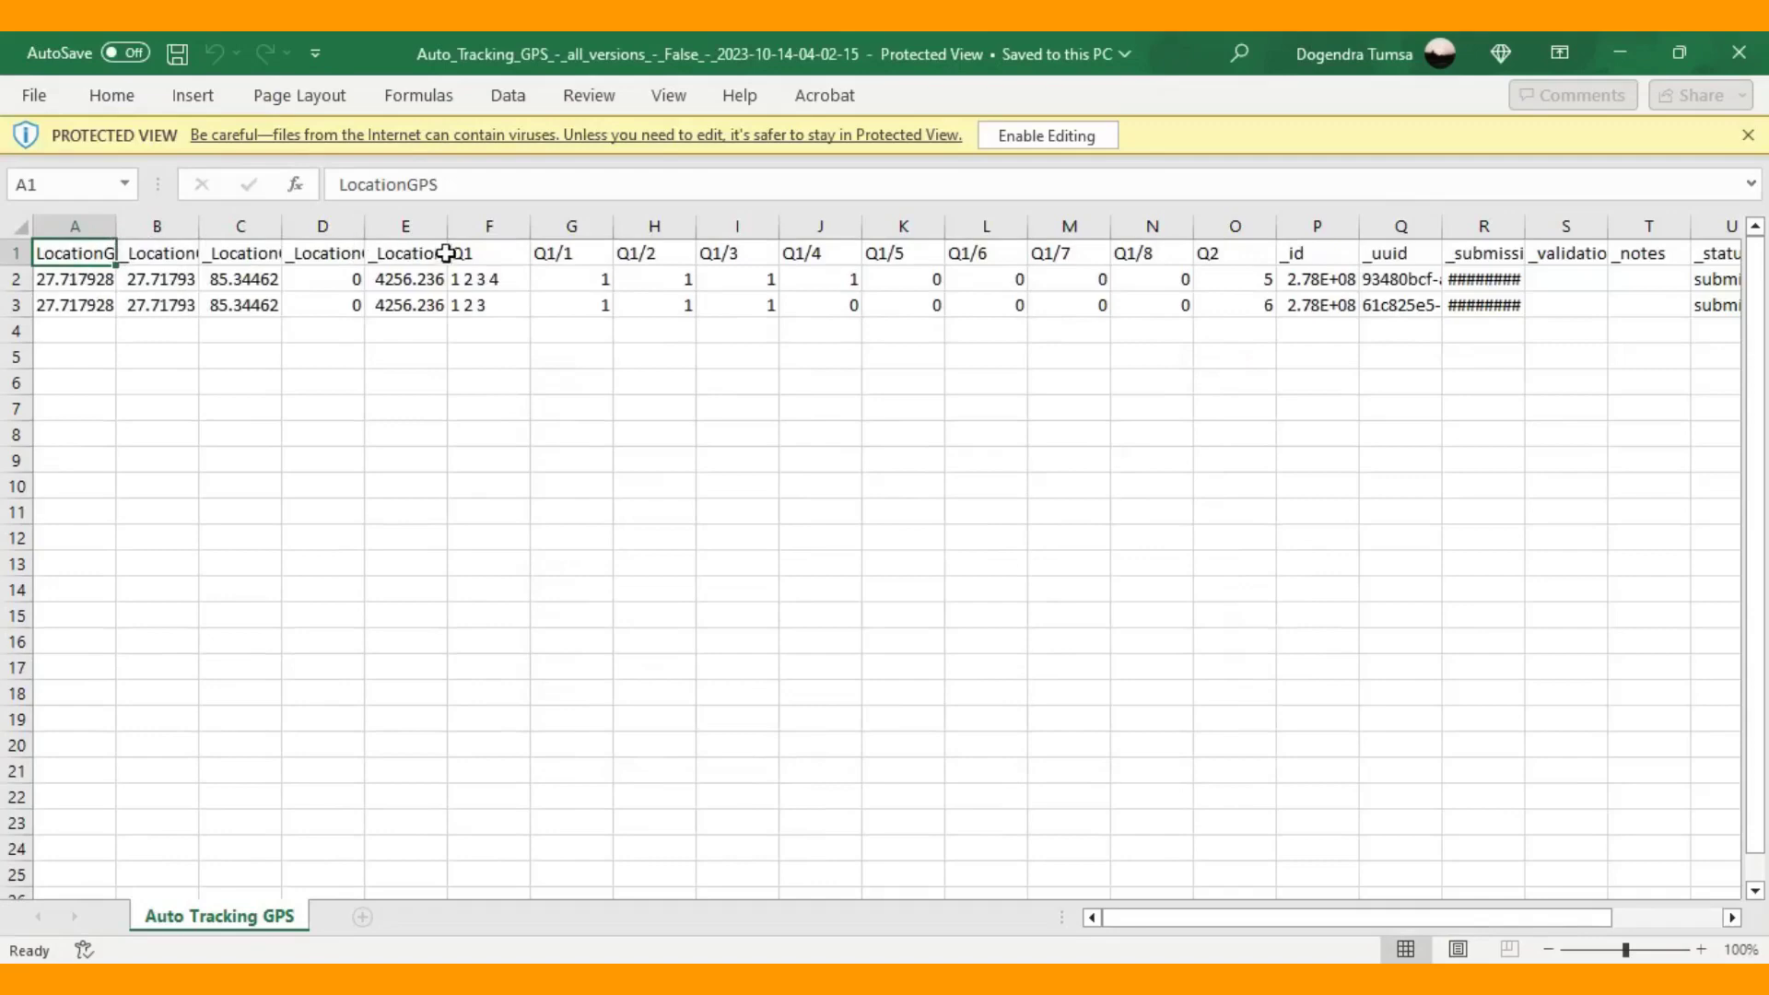
left_click_drag(427, 228, 113, 224)
double_click(114, 223)
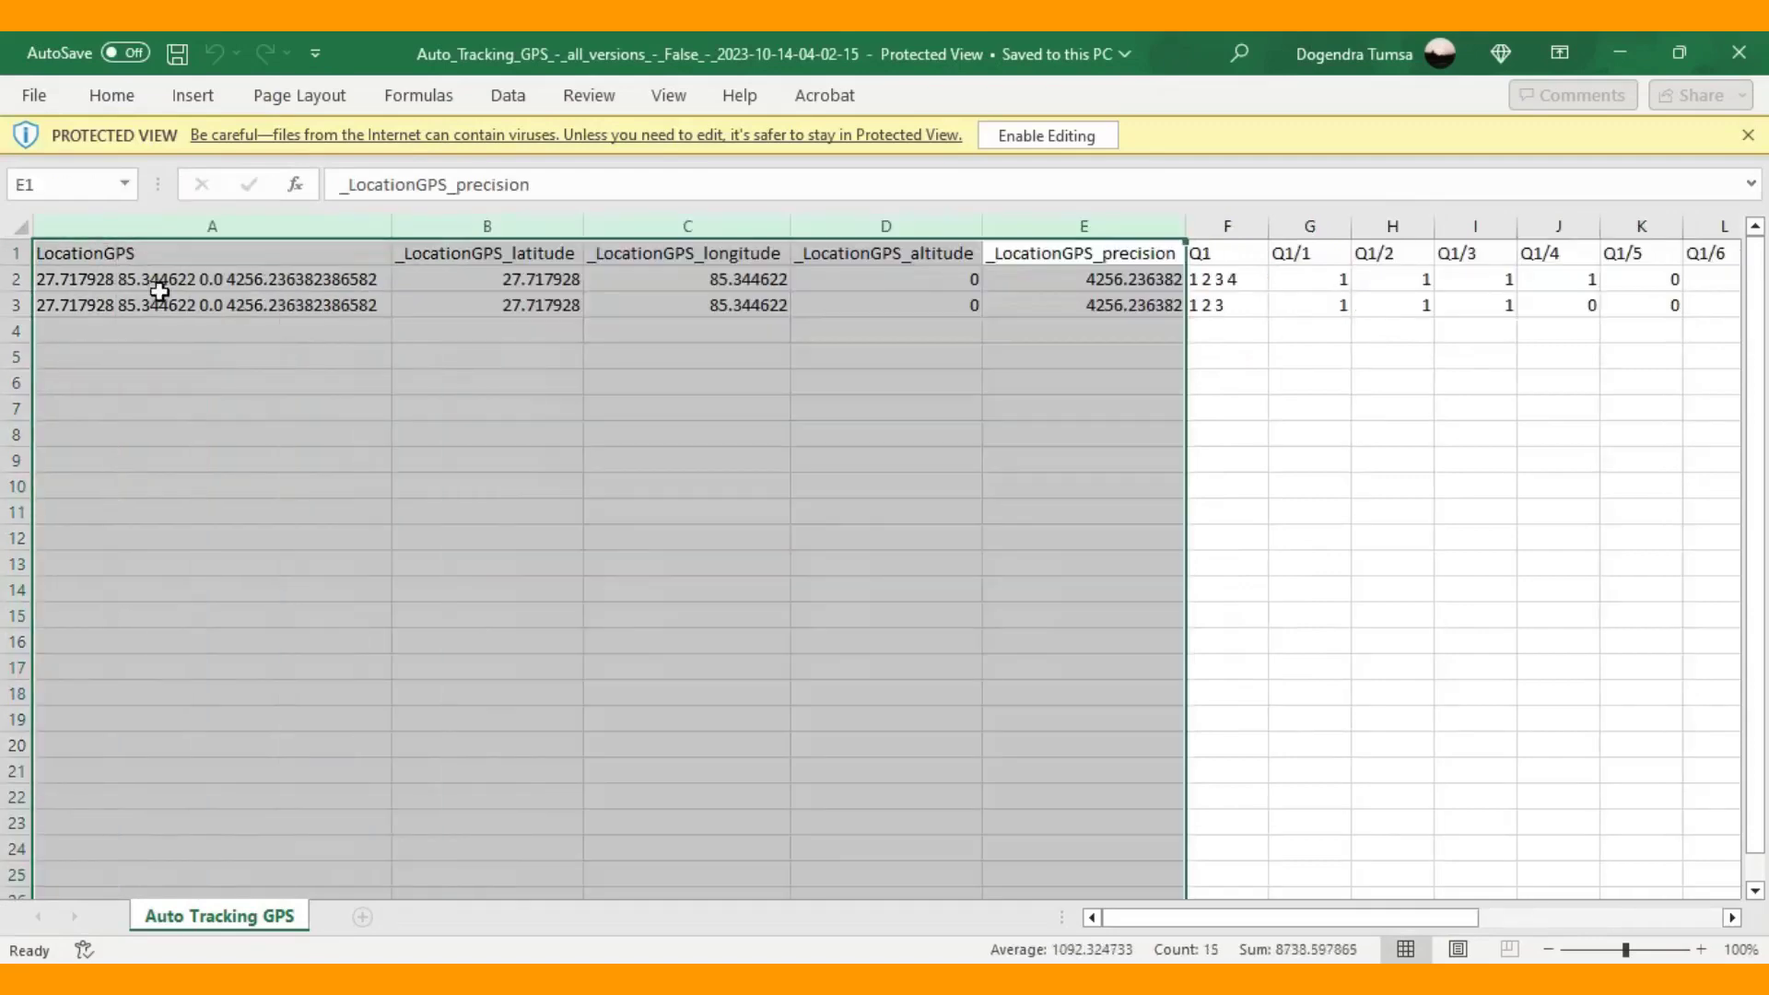
Inspect the LocationGPS latitude, longitude, altitude and precision columns, then enable editing.
left_click(204, 273)
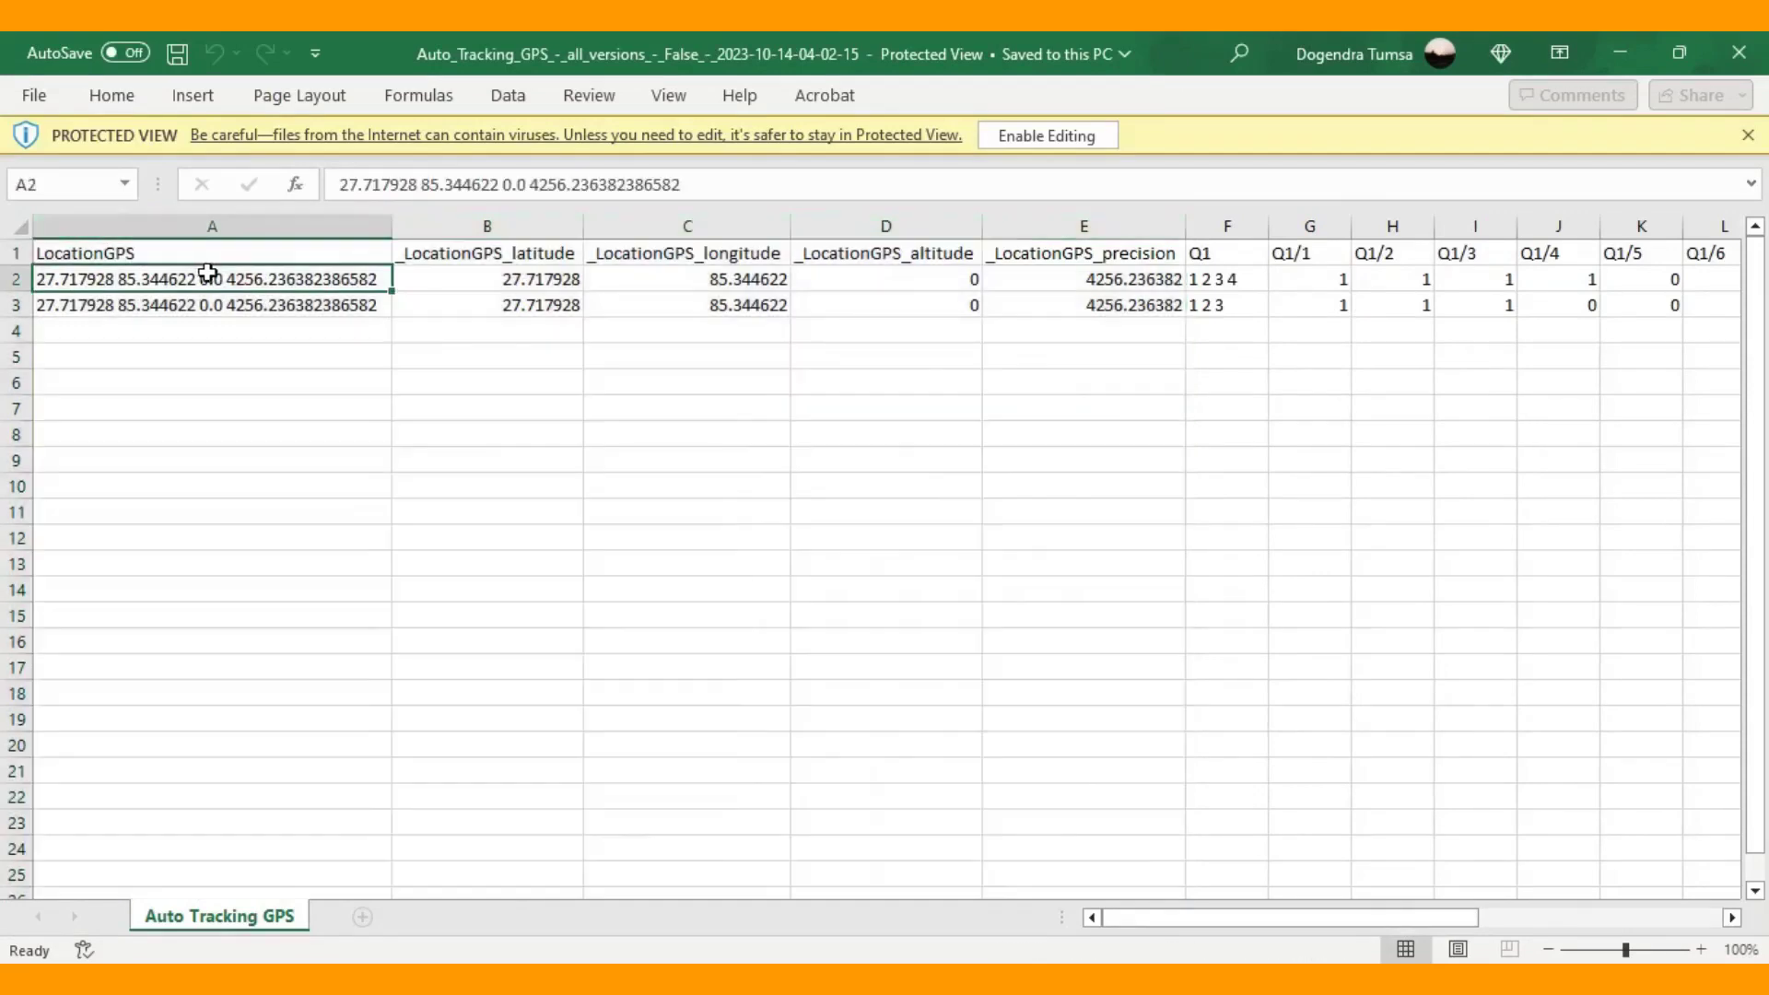
left_click(493, 252)
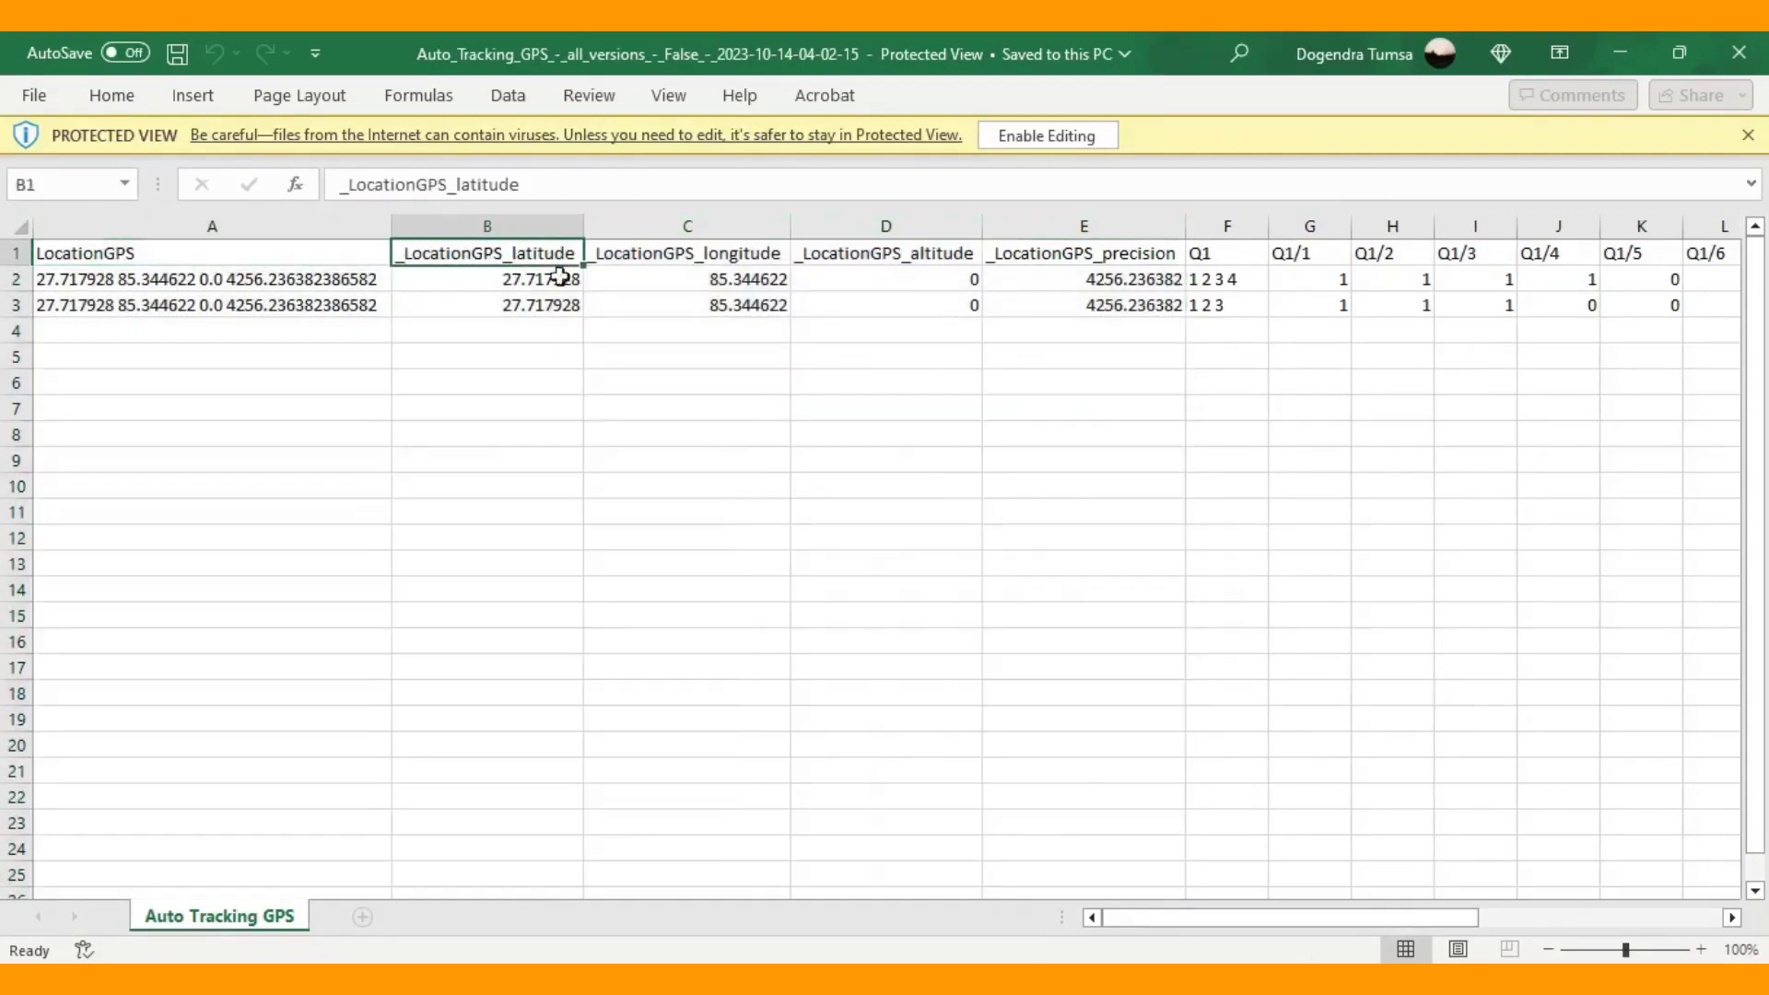
left_click(688, 255)
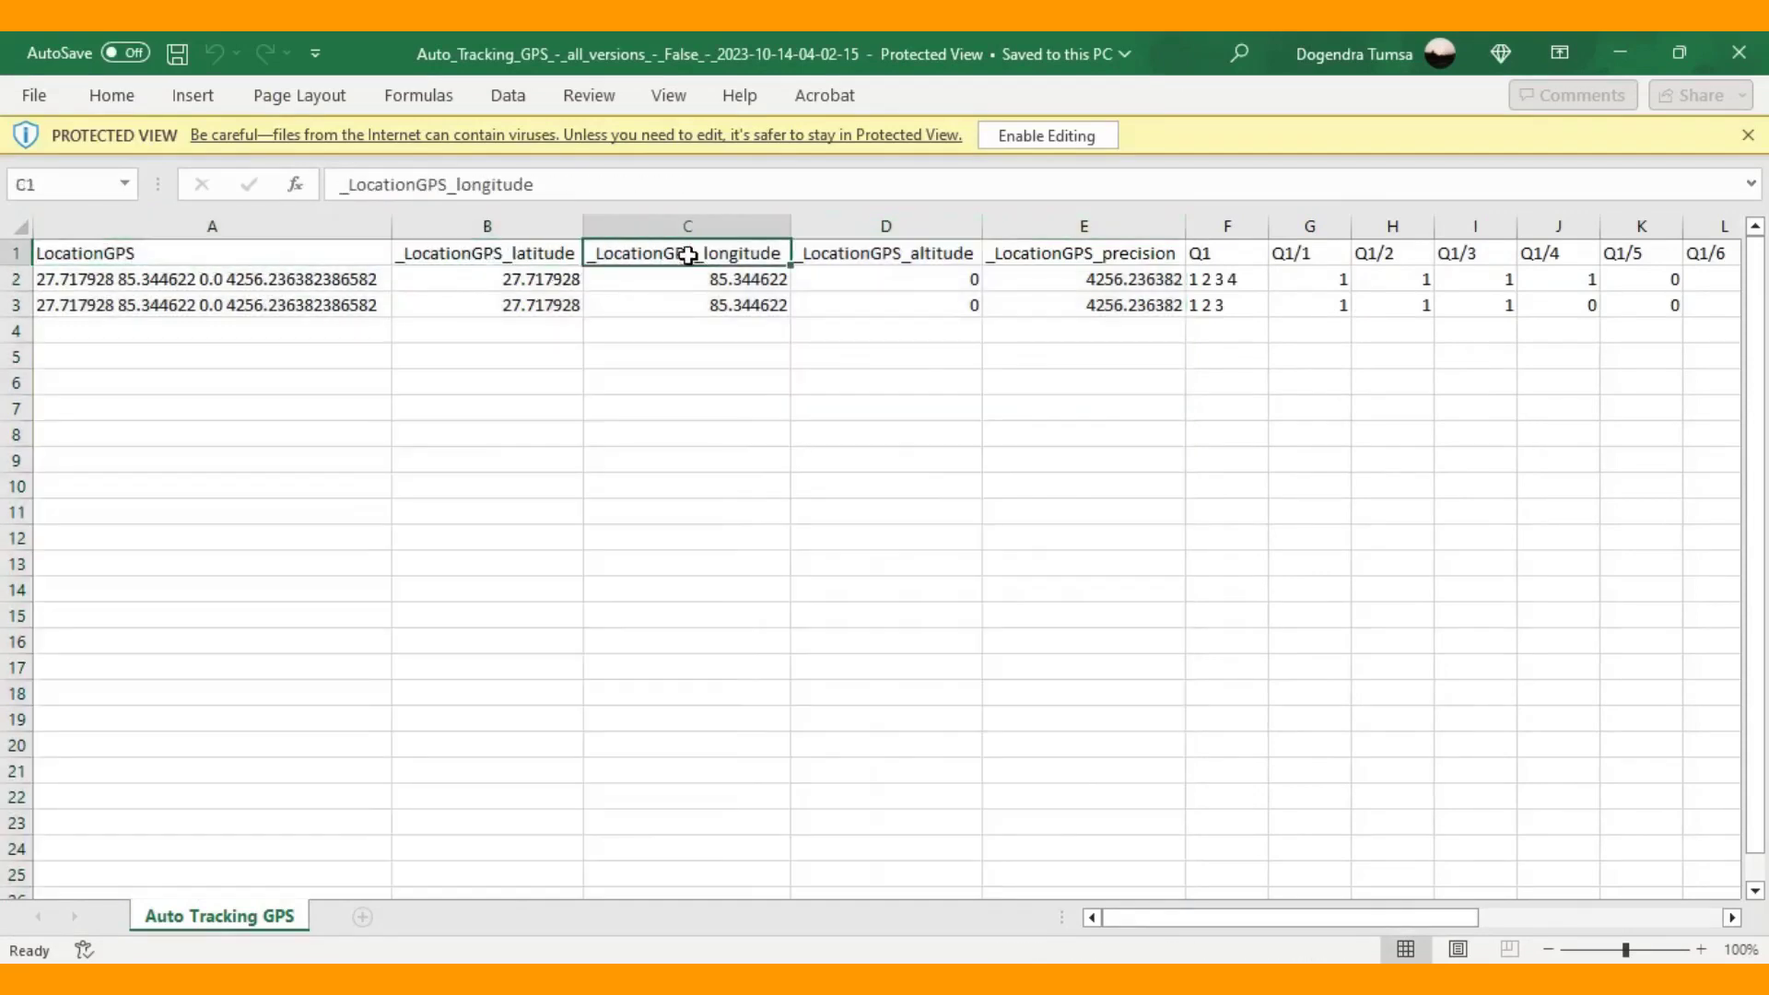
left_click(904, 253)
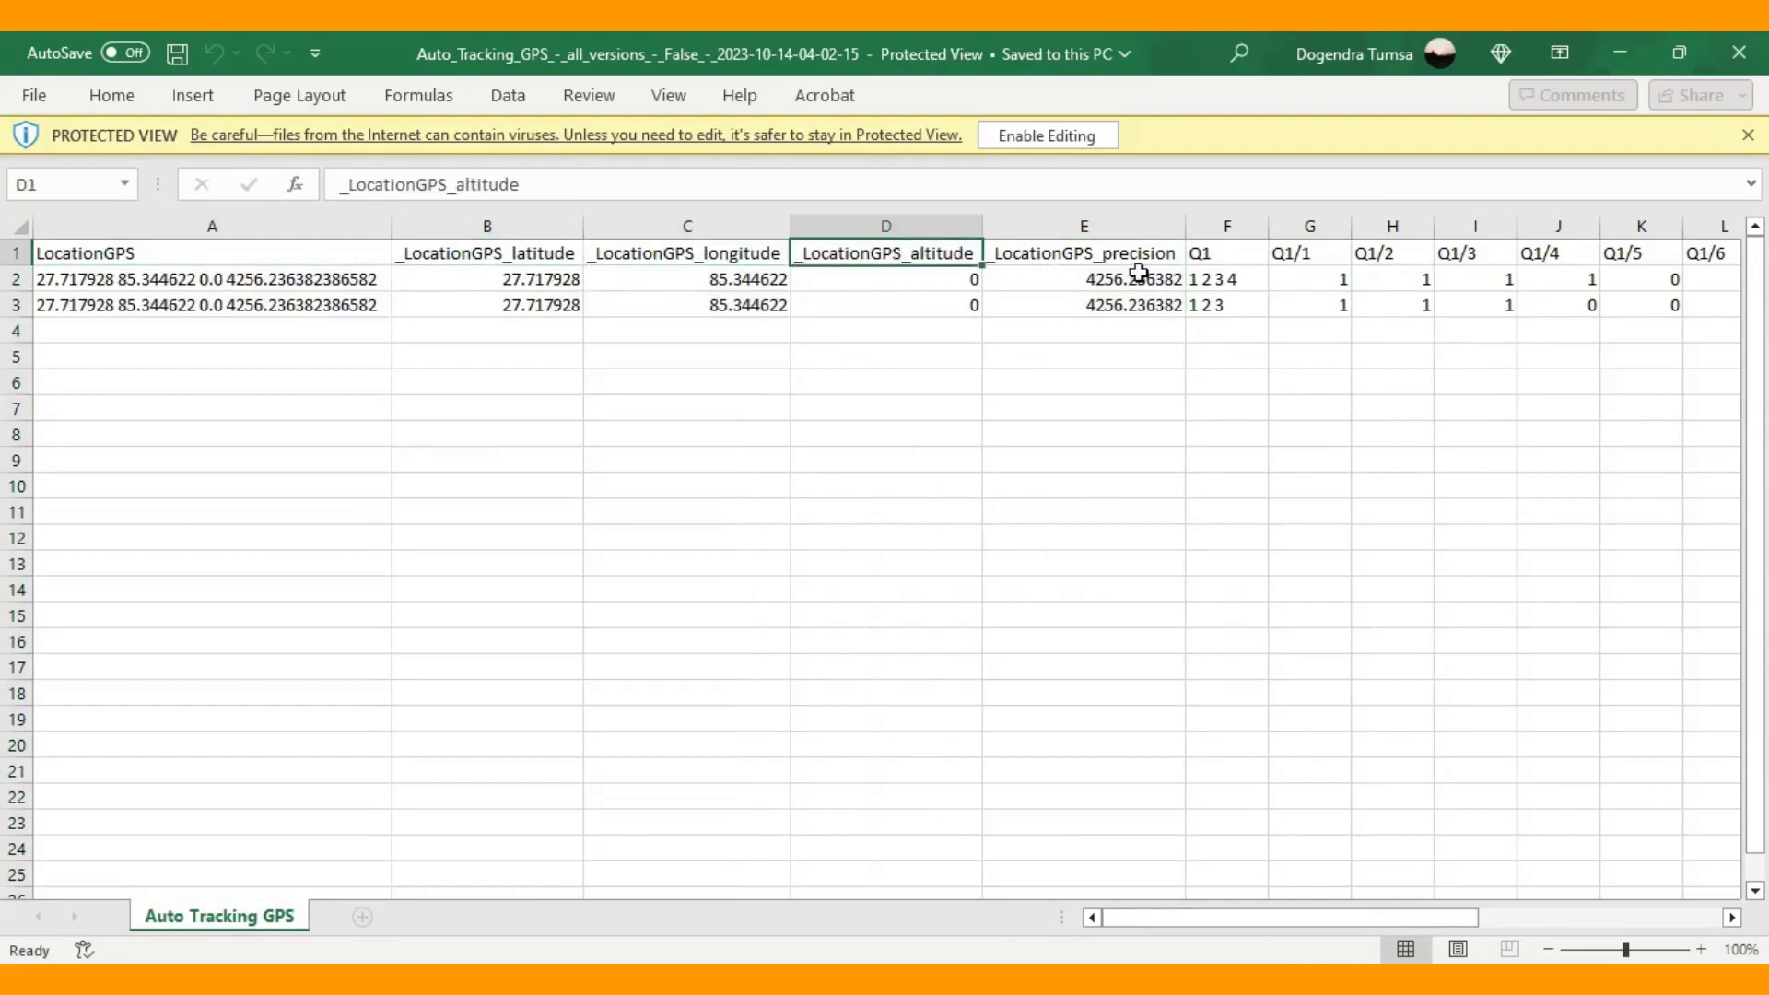
left_click_drag(1145, 257, 1131, 310)
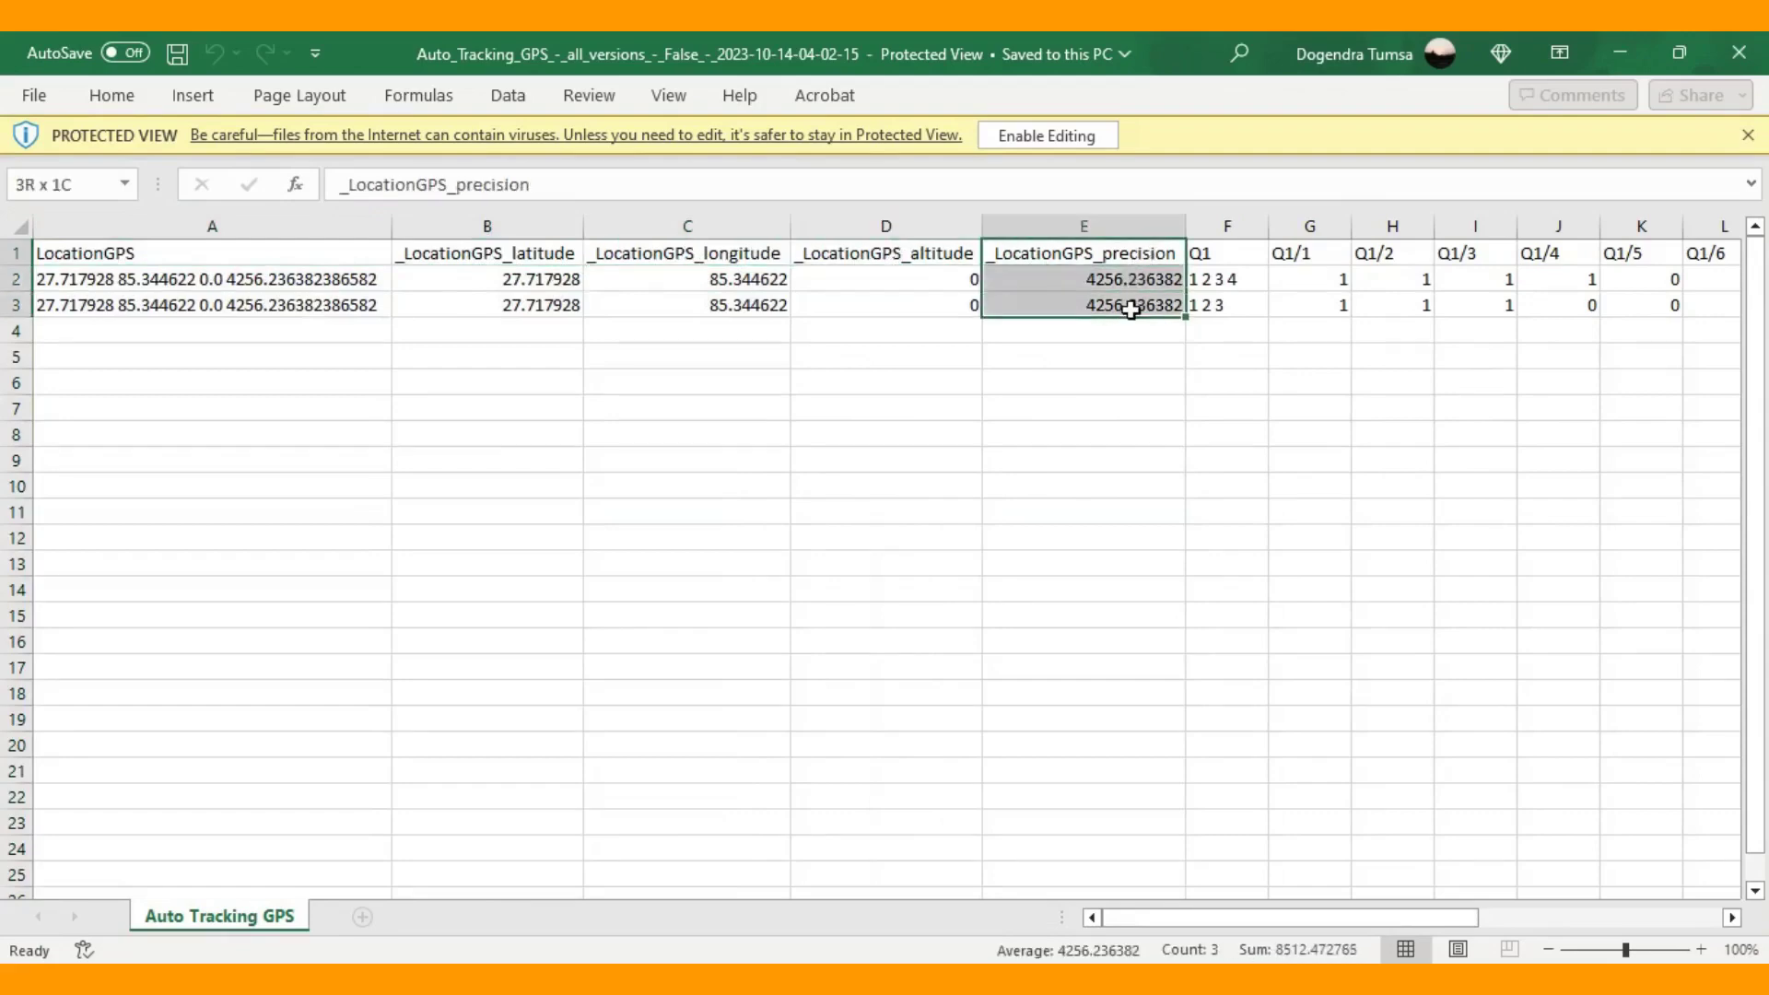
left_click(1055, 137)
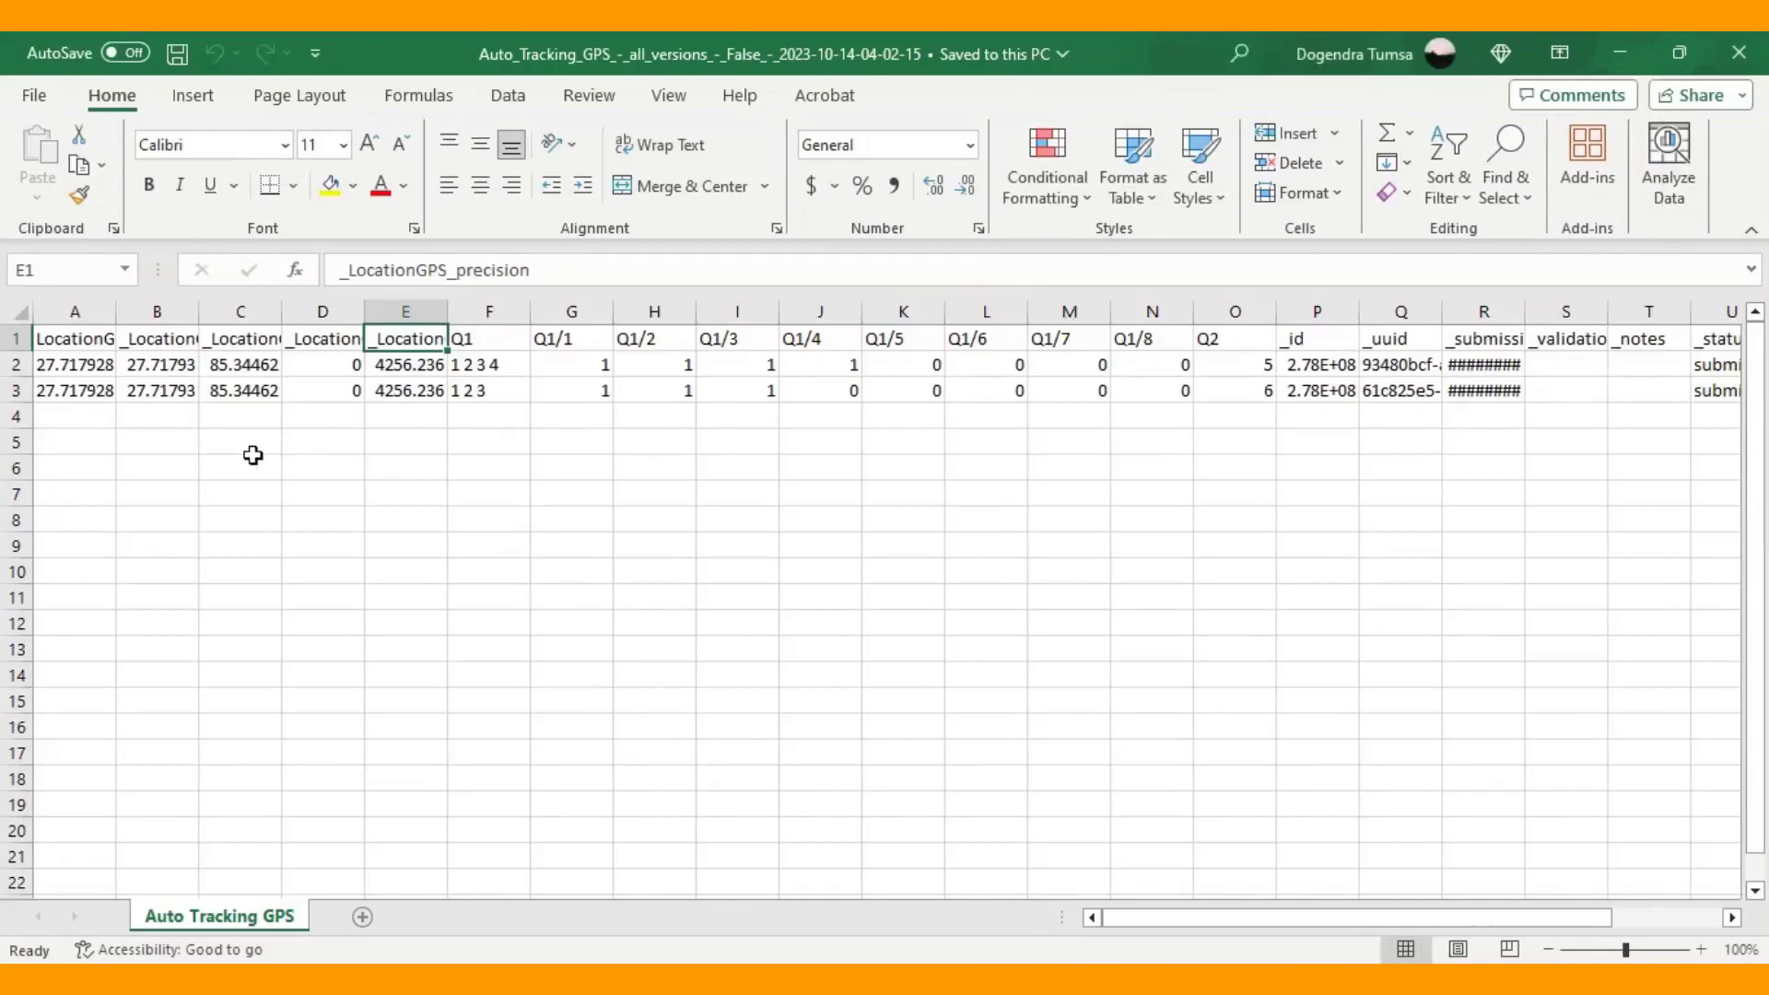